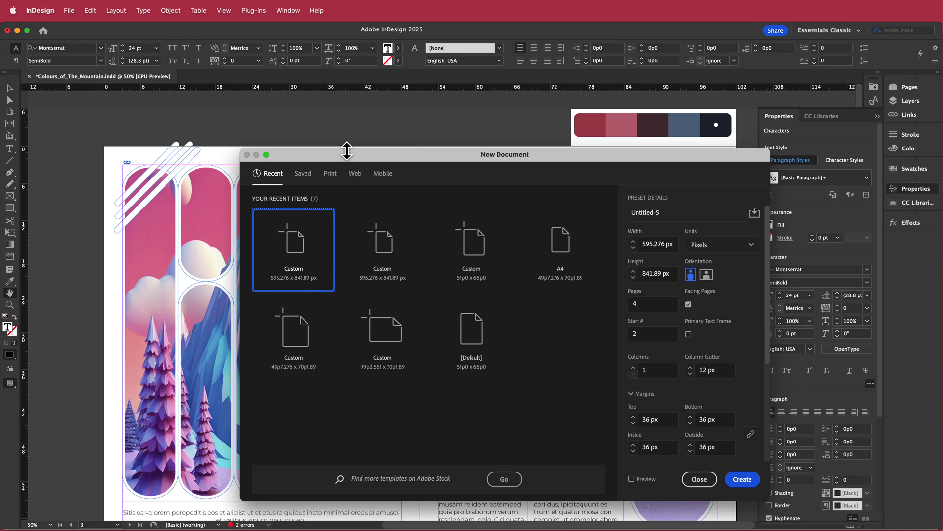
# Step: Create a new web document from the A4 preset with 4 facing pages, starting at page number 2
pyautogui.click(355, 175)
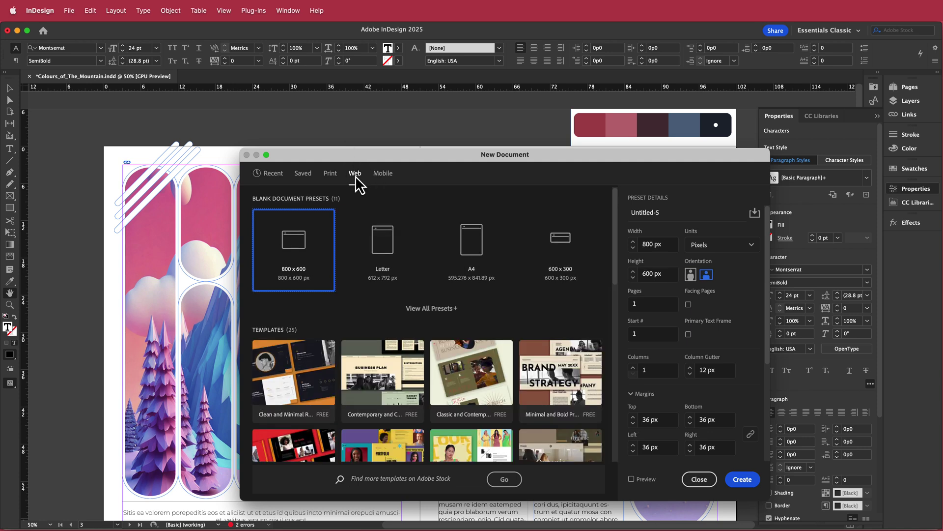
pyautogui.click(470, 243)
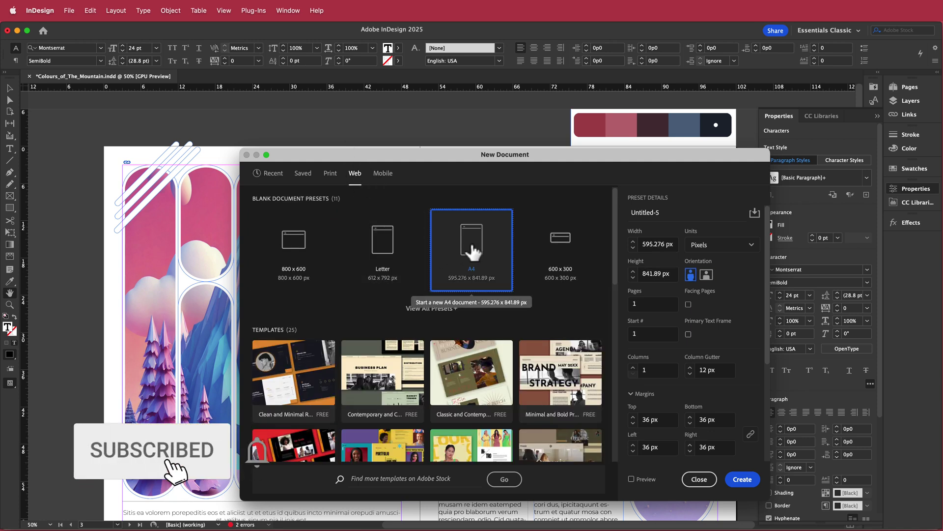
pyautogui.click(656, 303)
pyautogui.press('BackSpace')
pyautogui.write('4')
pyautogui.click(689, 304)
pyautogui.click(647, 333)
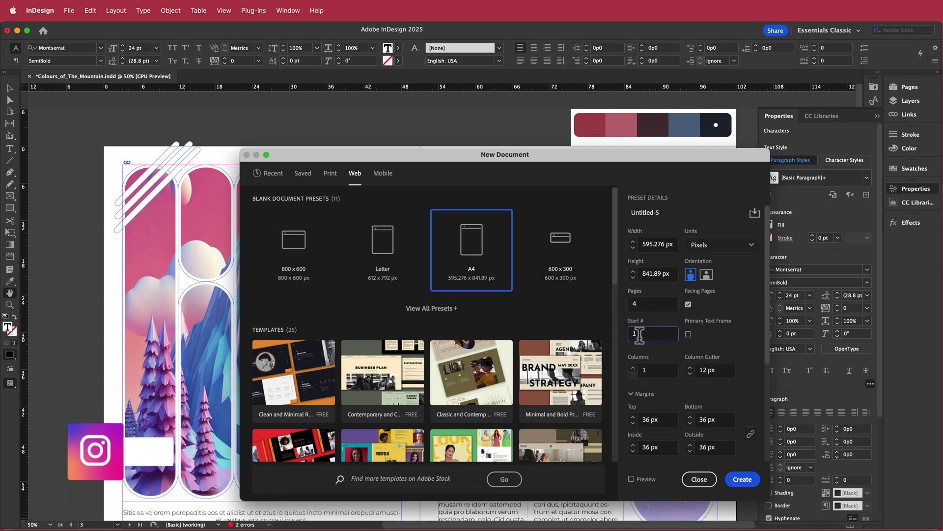
pyautogui.press('BackSpace')
pyautogui.write('2')
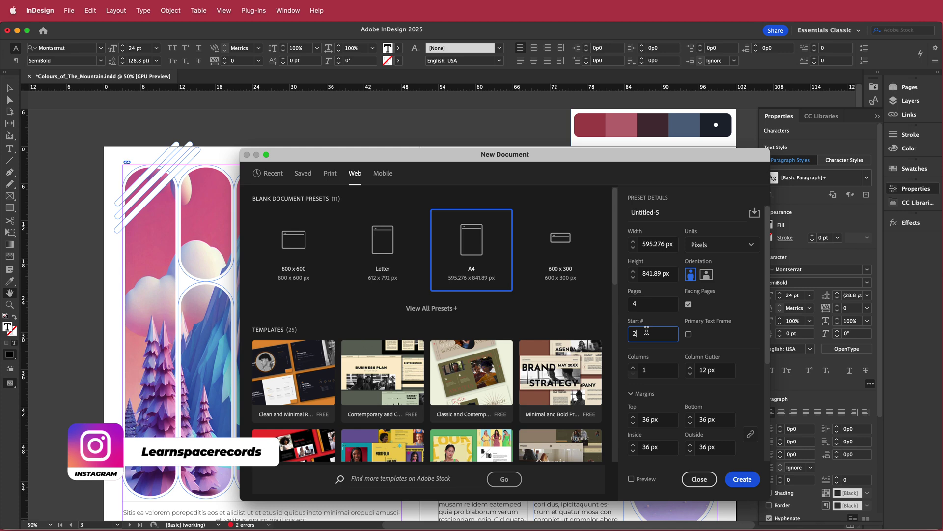
pyautogui.click(745, 479)
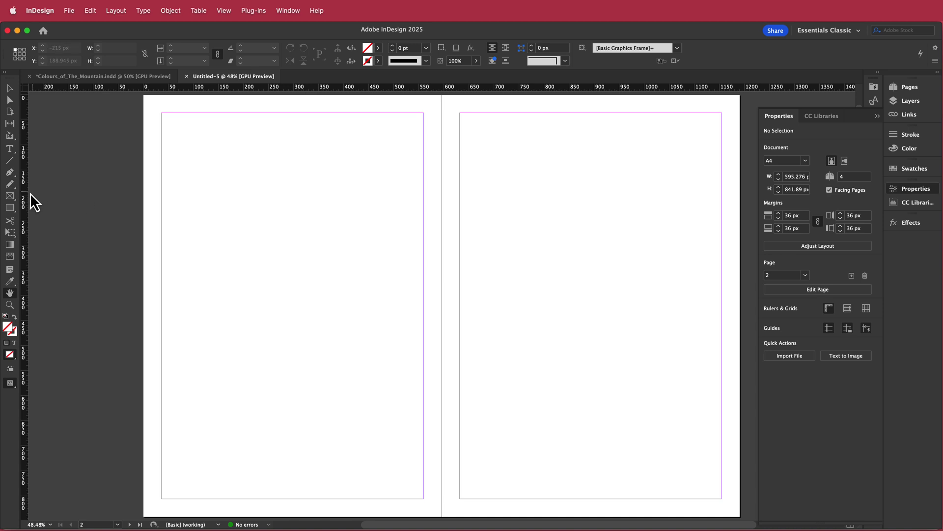
# Step: Draw a full-height frame about 105 by 770 px along page 2's inner left margin and give it rounded corners of 100 px
pyautogui.click(10, 197)
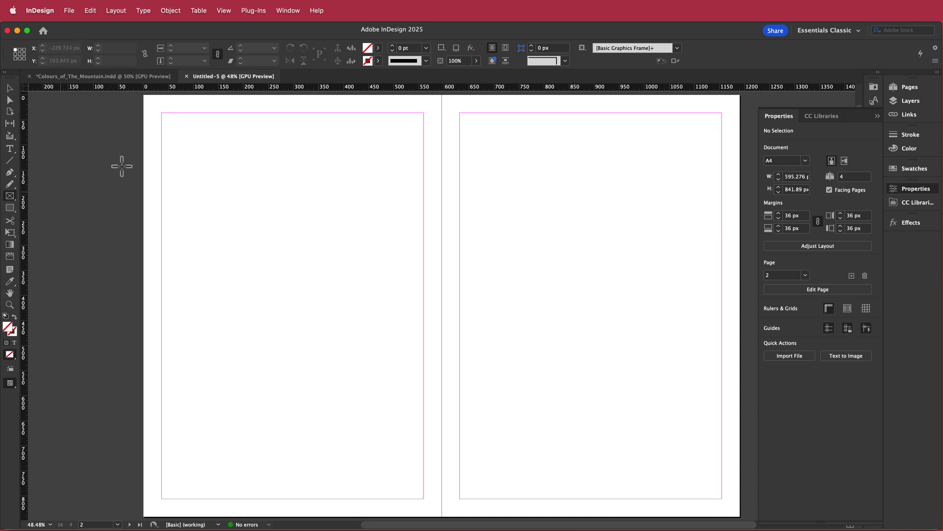
pyautogui.moveTo(162, 114); pyautogui.dragTo(215, 499)
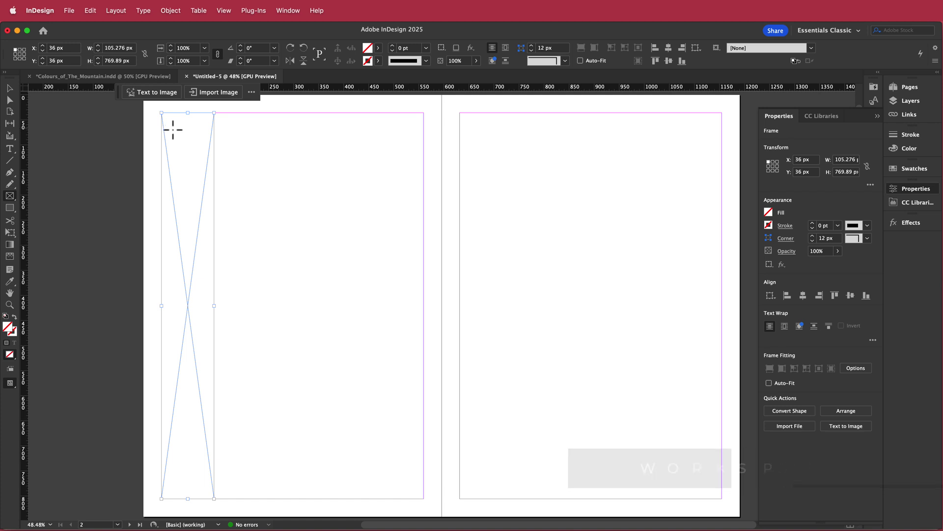
pyautogui.click(170, 11)
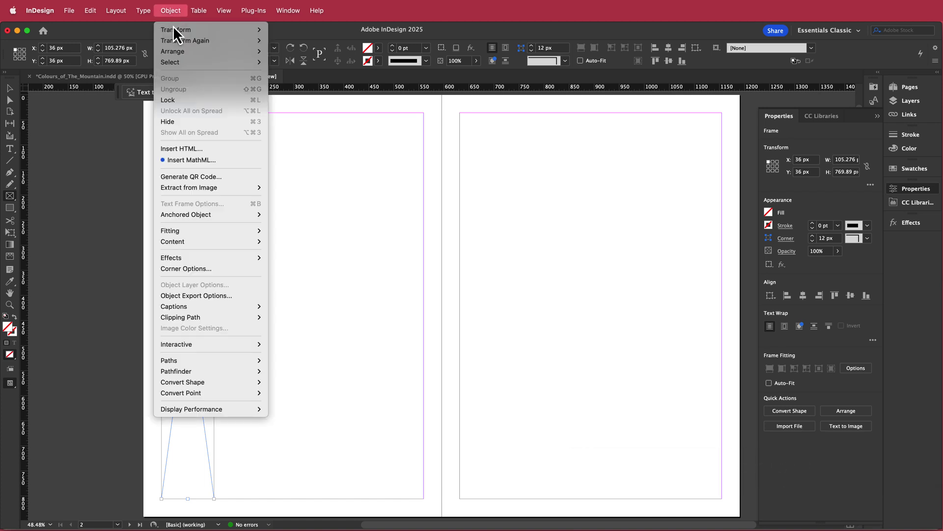
pyautogui.click(206, 268)
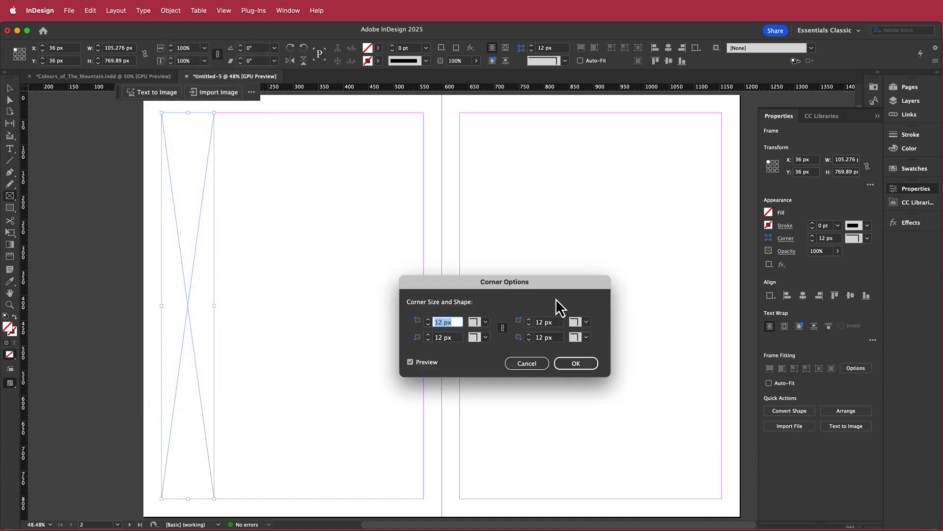
pyautogui.click(486, 322)
pyautogui.click(502, 384)
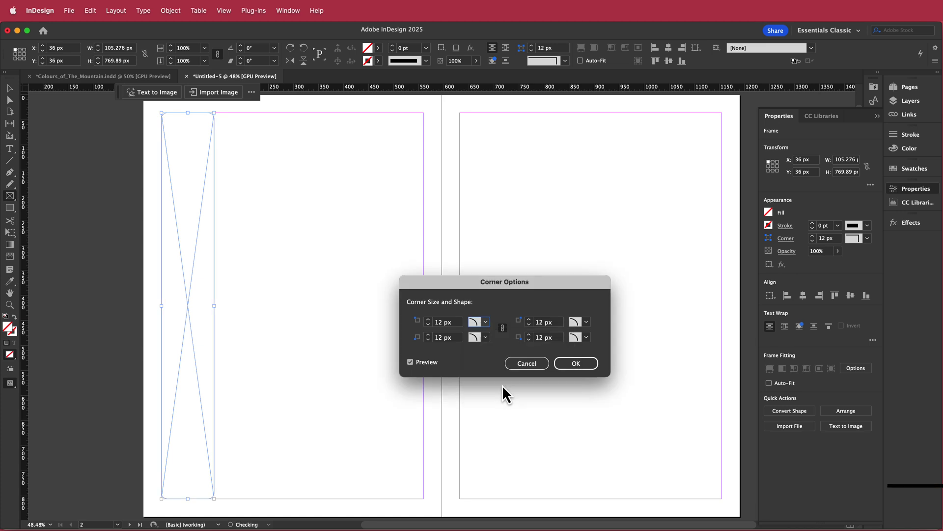
pyautogui.click(456, 323)
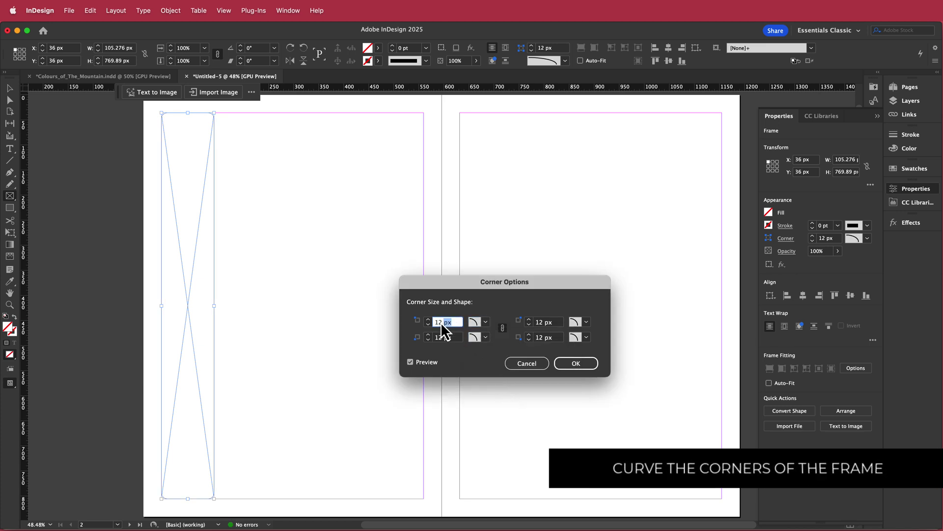
pyautogui.write('100')
pyautogui.click(582, 367)
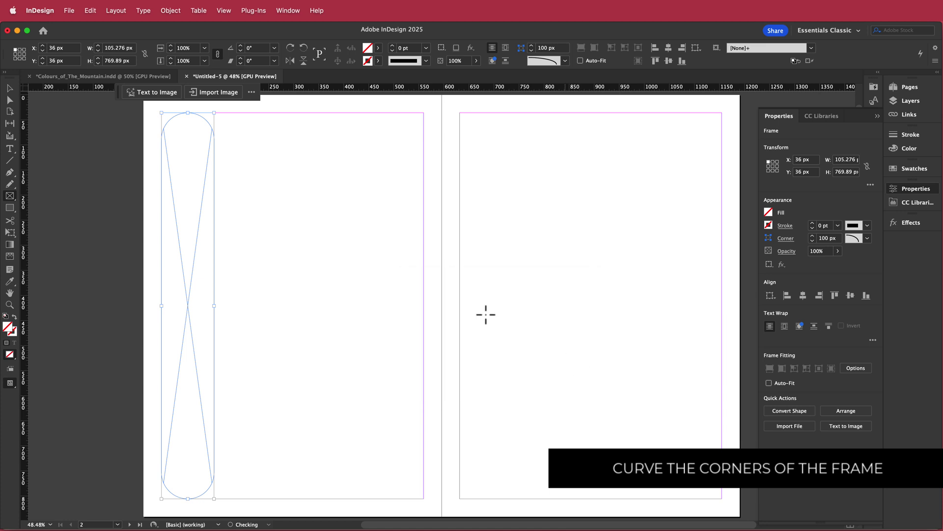
pyautogui.click(10, 88)
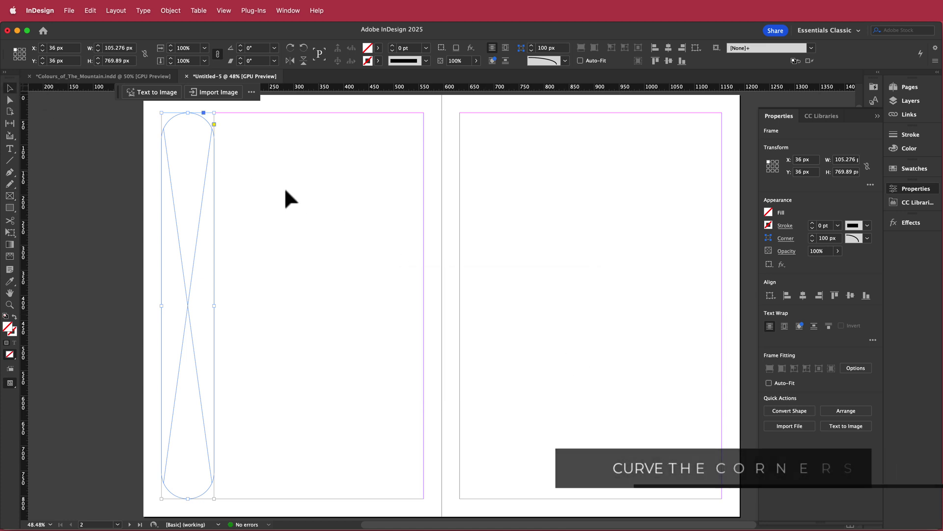
pyautogui.click(284, 187)
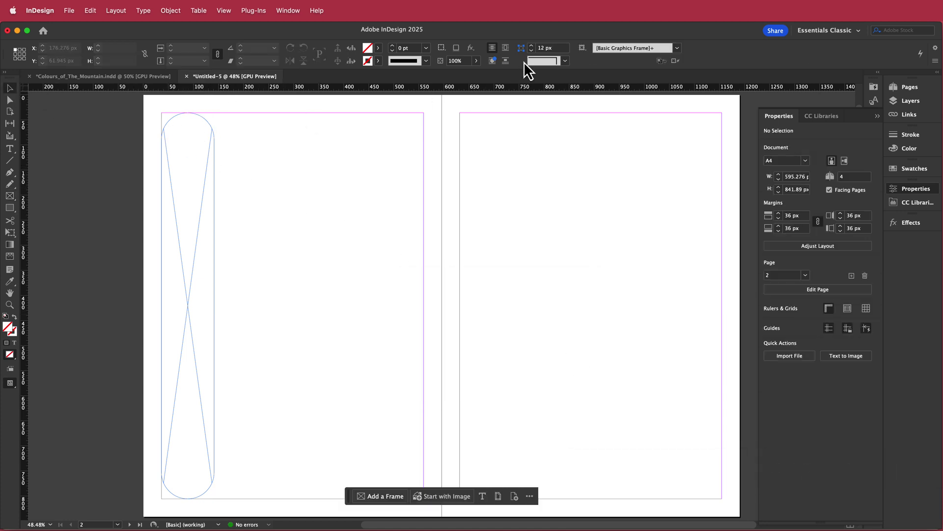
pyautogui.click(200, 202)
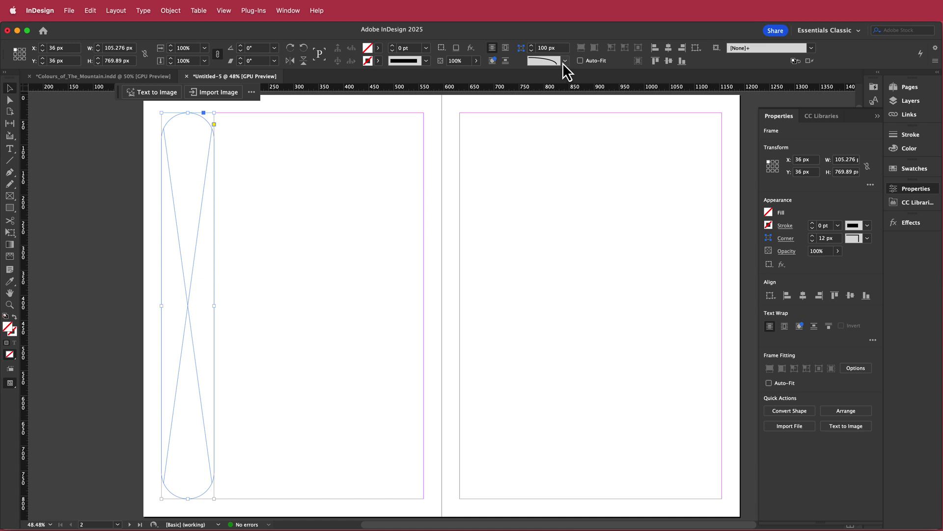
pyautogui.click(565, 61)
pyautogui.click(563, 49)
pyautogui.click(298, 303)
# Step: Duplicate the rounded frame into five side-by-side columns across page 2 and narrow the whole row to about 523 px to fit the margins
pyautogui.moveTo(187, 303); pyautogui.dragTo(398, 305)
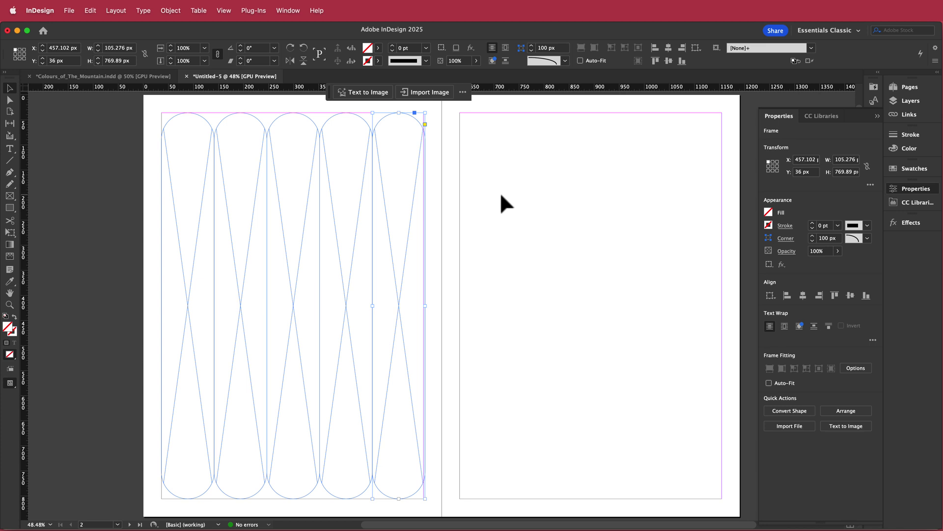
pyautogui.moveTo(511, 198); pyautogui.dragTo(146, 330)
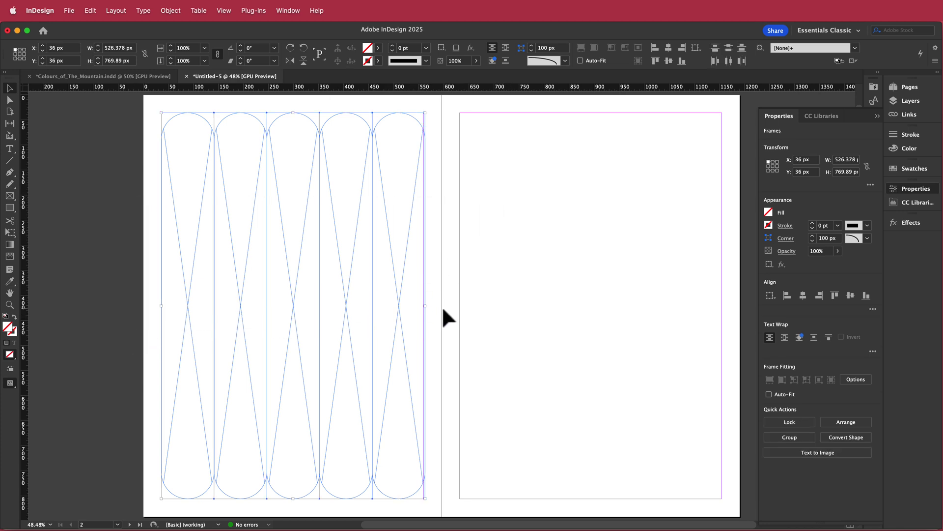
pyautogui.moveTo(427, 307)
pyautogui.mouseDown()
pyautogui.moveTo(413, 308)
pyautogui.moveTo(425, 312)
pyautogui.mouseUp()
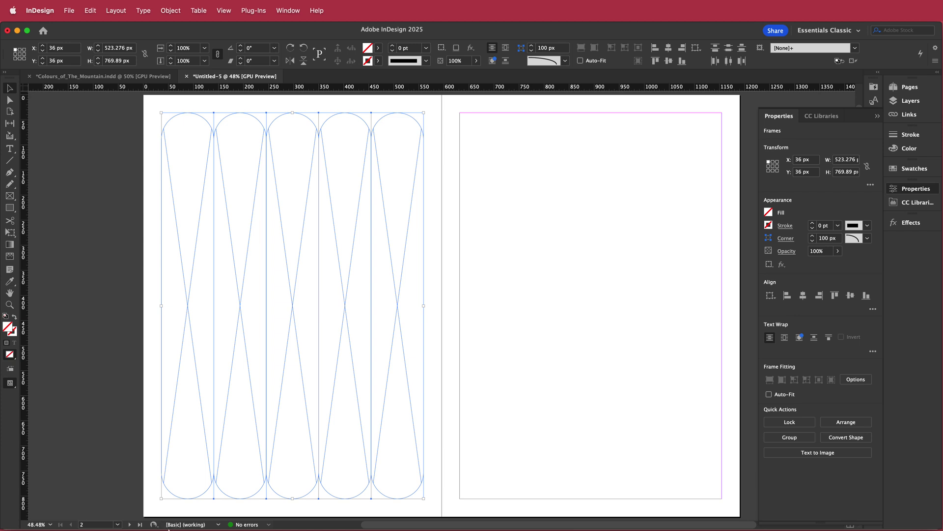
pyautogui.click(539, 246)
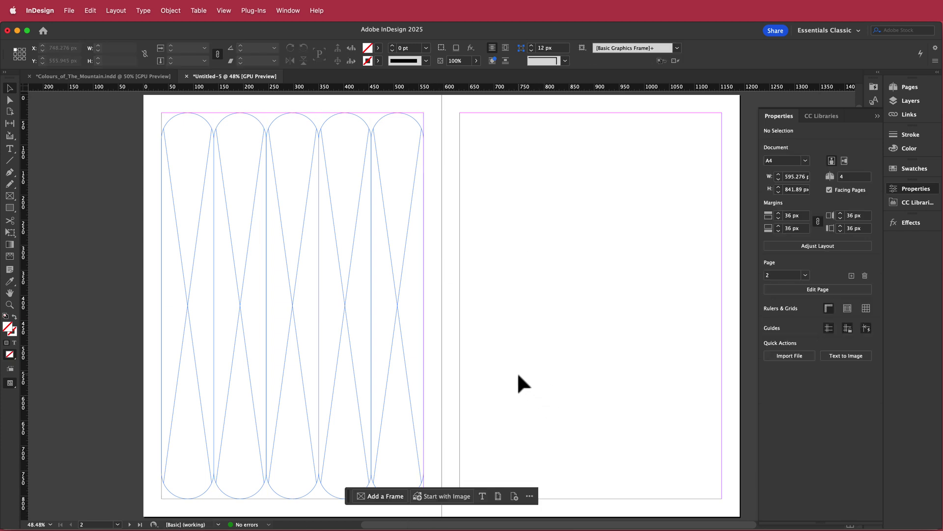
# Step: Shorten the second column's frame from above to about 511 px tall and fill the gap with a rounded copy about 259 px tall
pyautogui.click(242, 200)
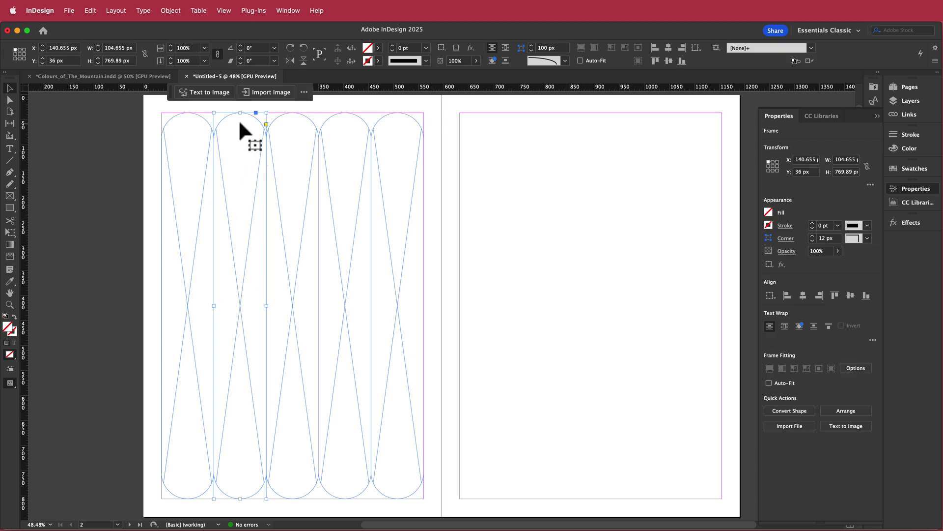
pyautogui.moveTo(239, 113); pyautogui.dragTo(246, 243)
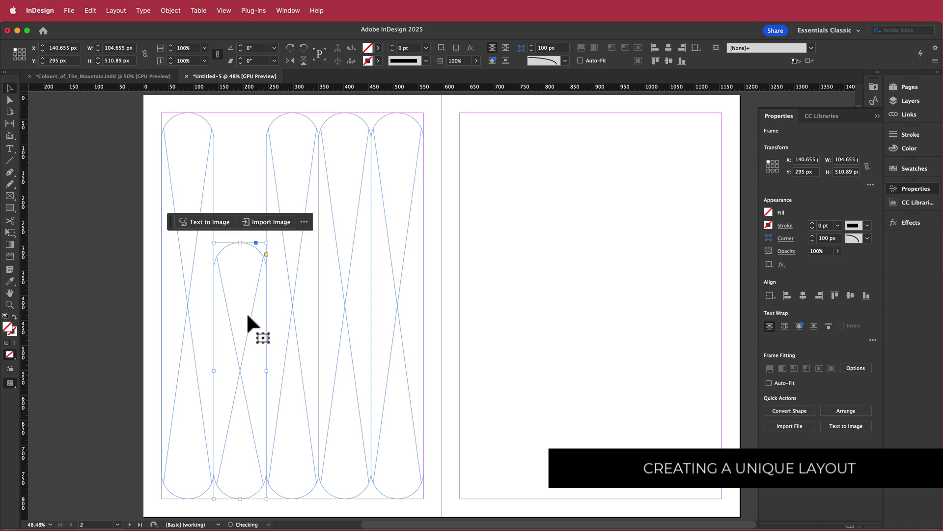
pyautogui.moveTo(238, 370); pyautogui.dragTo(239, 243)
pyautogui.moveTo(241, 375); pyautogui.dragTo(241, 242)
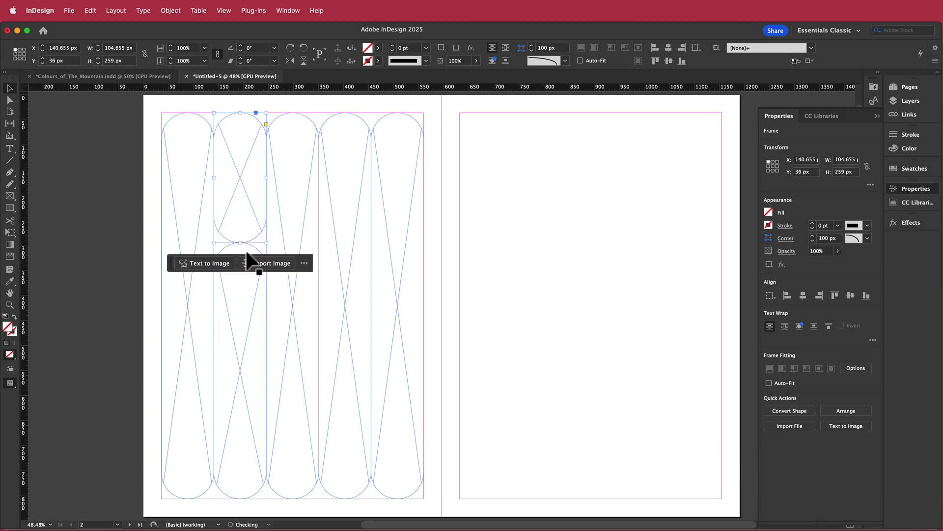
# Step: Shorten the fourth column's frame from below to about 514 px tall and fit a shorter rounded copy beneath it down to the margin
pyautogui.click(350, 449)
pyautogui.moveTo(345, 499); pyautogui.dragTo(347, 370)
pyautogui.moveTo(345, 244); pyautogui.dragTo(347, 501)
pyautogui.scroll(-10, 388, 460)
pyautogui.scroll(7, 357, 334)
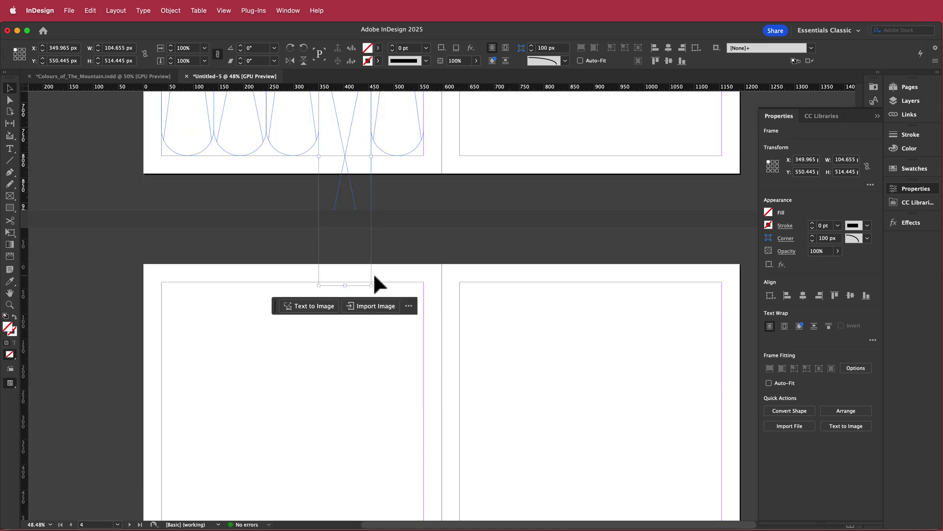
pyautogui.moveTo(345, 500); pyautogui.dragTo(345, 369)
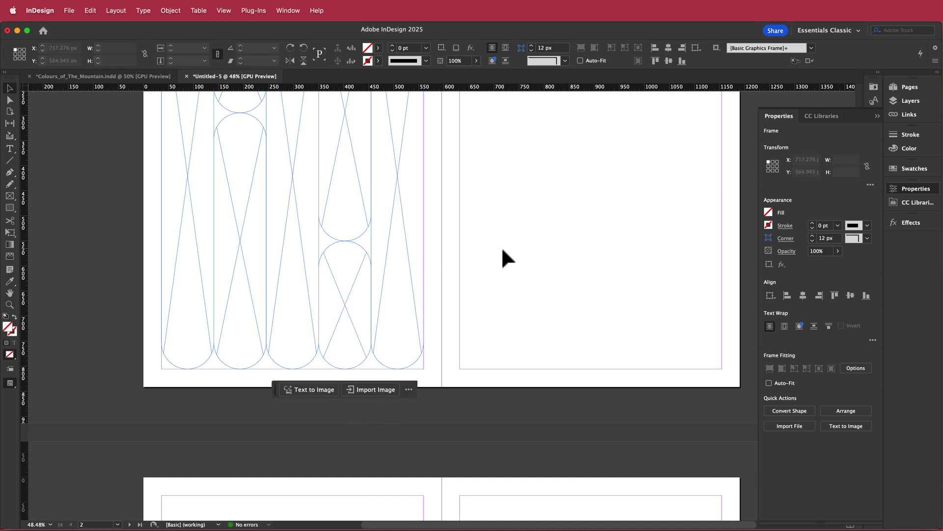
pyautogui.click(501, 248)
pyautogui.scroll(6, 491, 256)
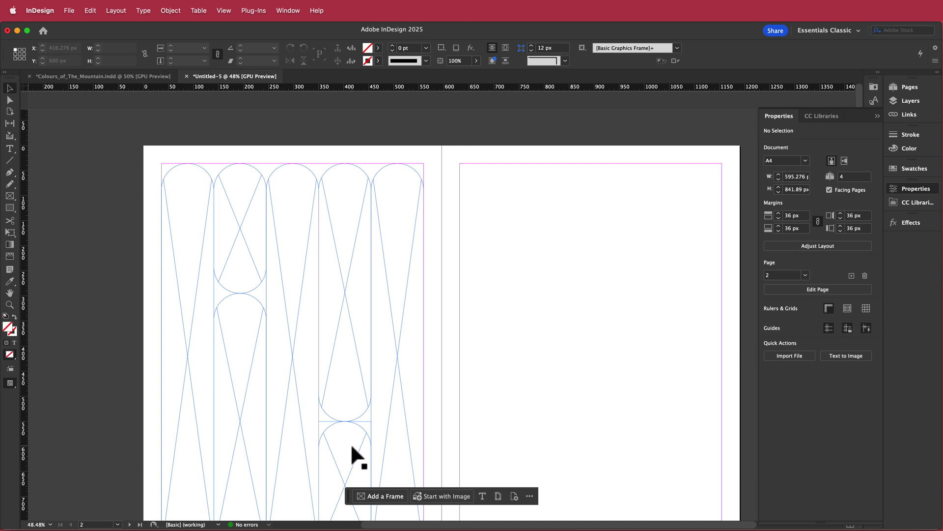
pyautogui.scroll(-3, 532, 202)
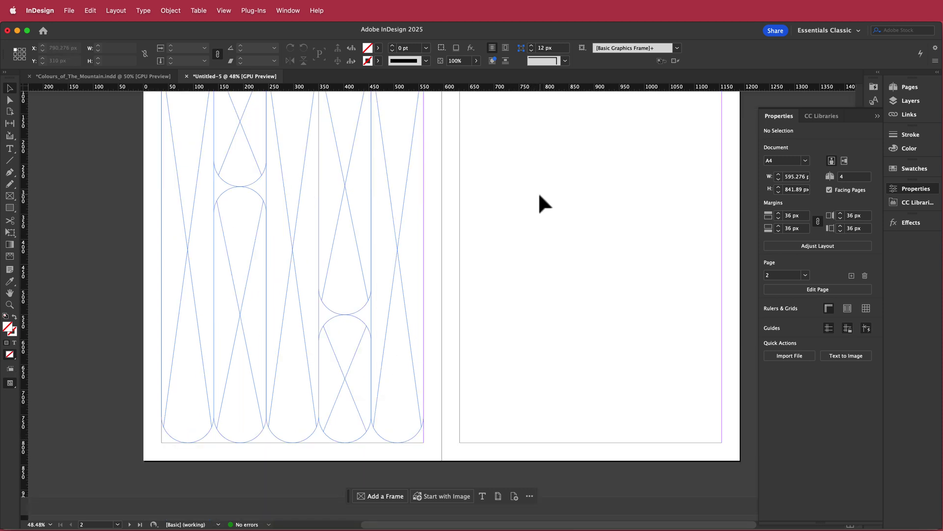
# Step: Combine all the rounded frames on page 2 into one compound path and activate the Direct Selection tool
pyautogui.moveTo(95, 143); pyautogui.dragTo(491, 427)
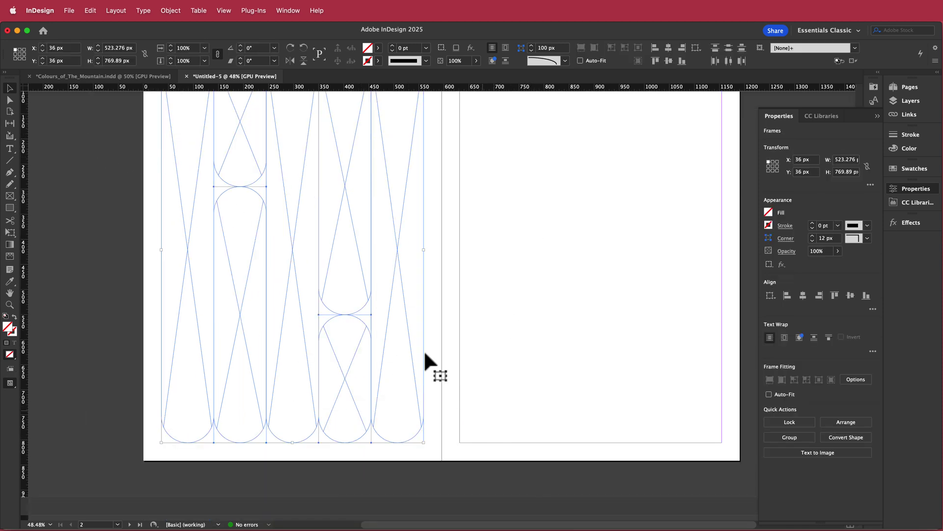
pyautogui.click(170, 10)
pyautogui.moveTo(234, 363)
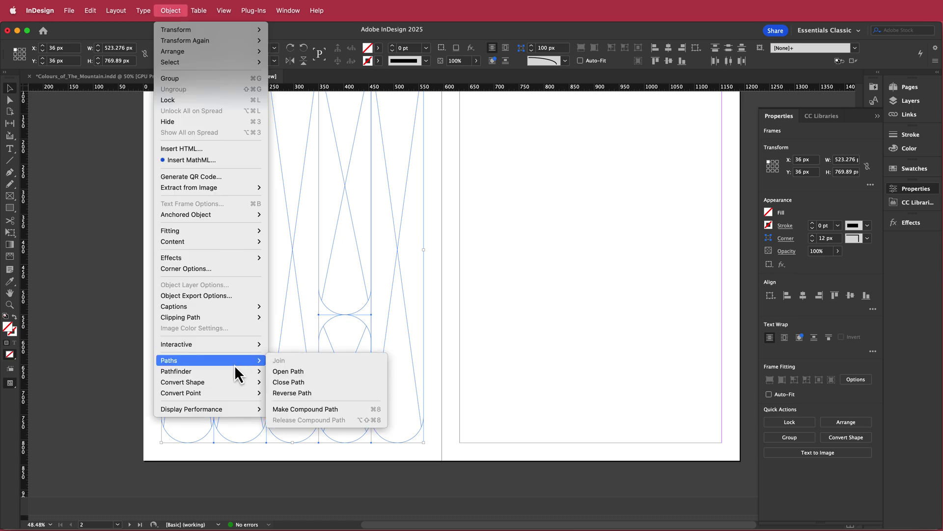
pyautogui.click(355, 409)
pyautogui.click(413, 309)
pyautogui.press('a')
pyautogui.scroll(3, 380, 280)
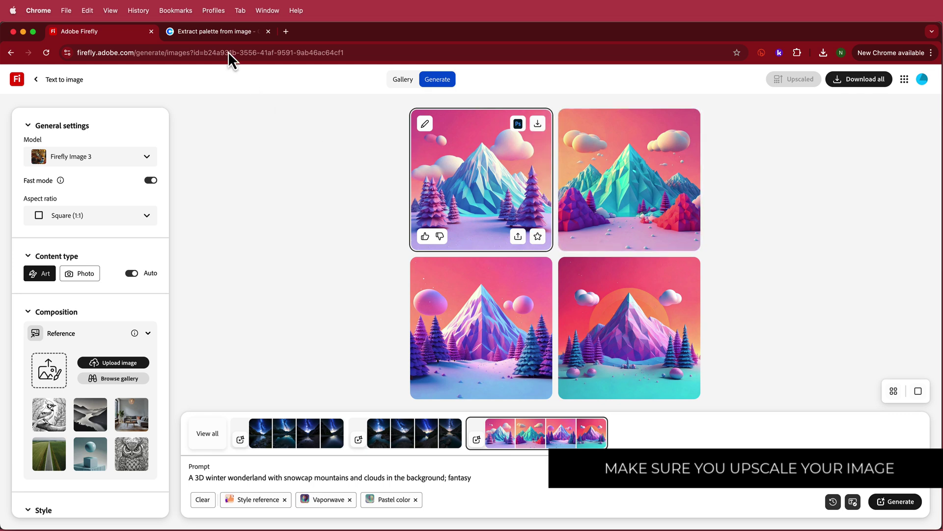
# Step: In the browser's Coolors Image picker, reposition the palette's sample points on the mountain image and take a screenshot of the resulting colour strip
pyautogui.click(221, 36)
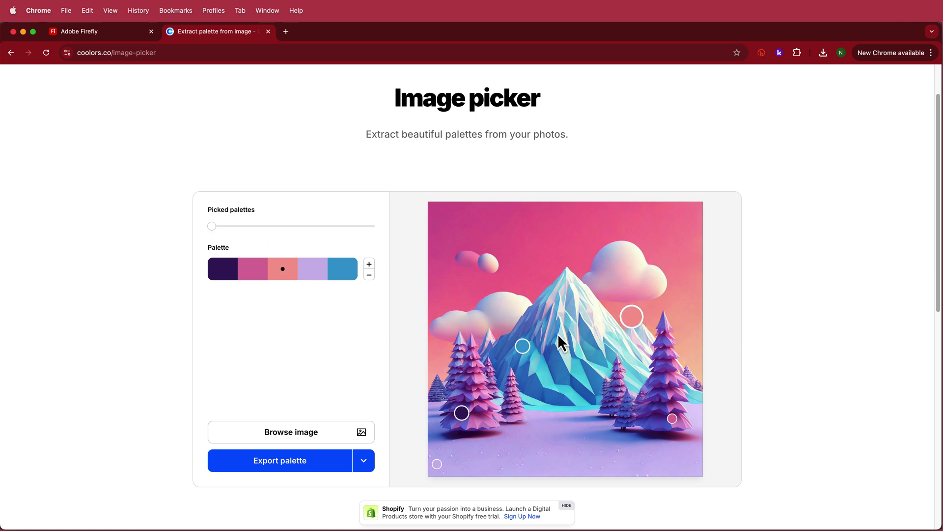
pyautogui.moveTo(523, 346)
pyautogui.mouseDown()
pyautogui.moveTo(526, 338)
pyautogui.moveTo(526, 358)
pyautogui.mouseUp()
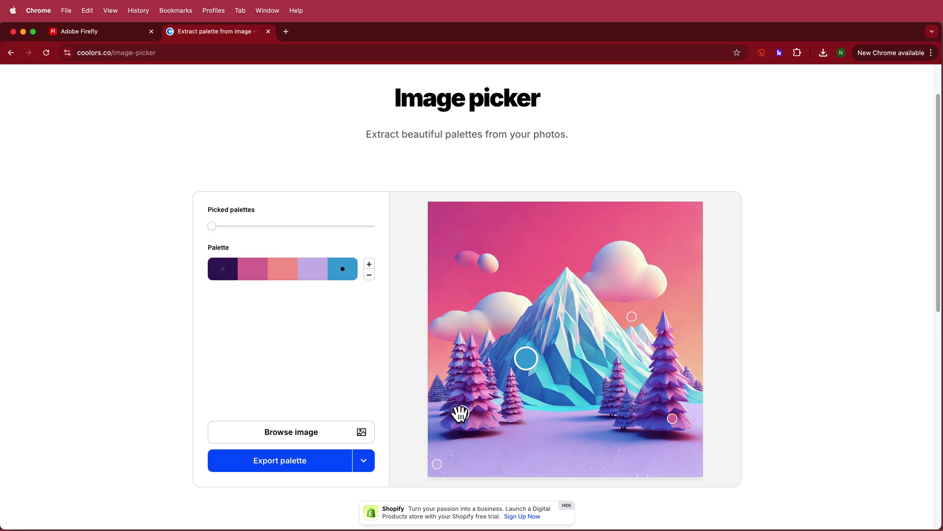
pyautogui.click(462, 413)
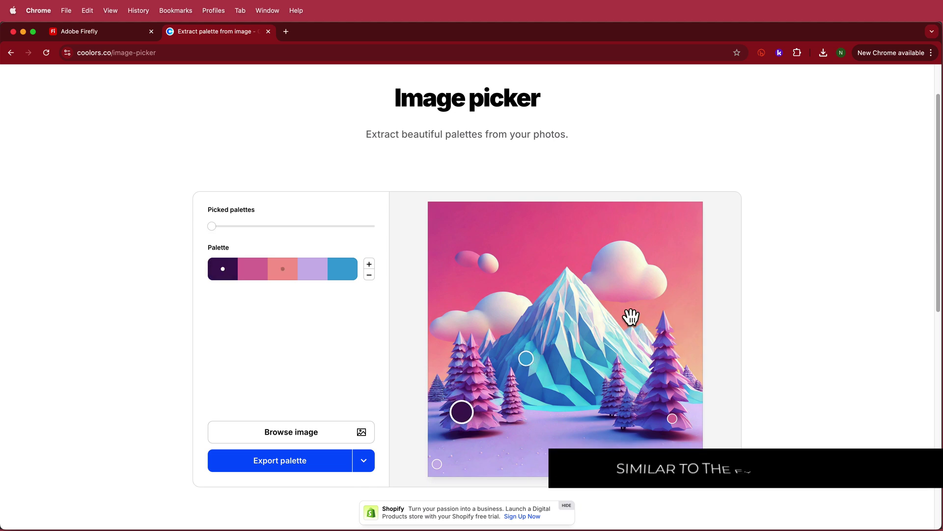
pyautogui.moveTo(634, 315); pyautogui.dragTo(676, 306)
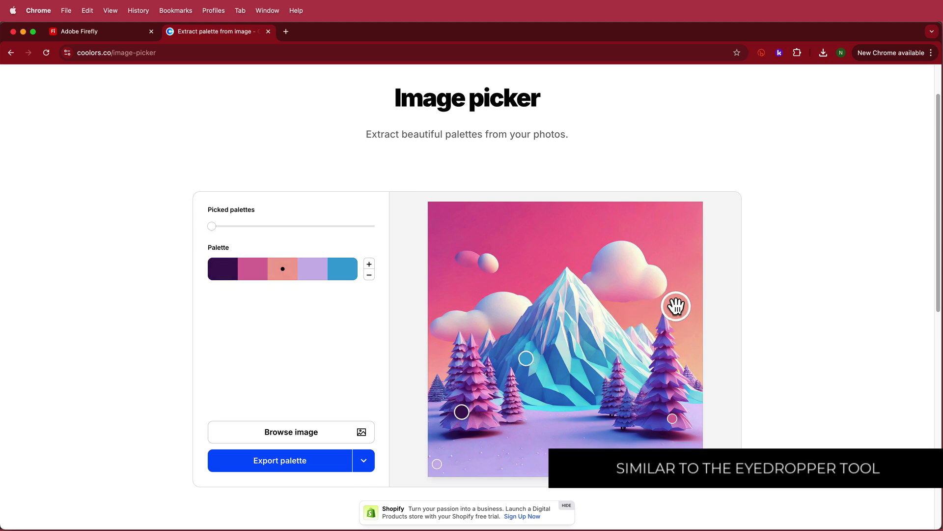
pyautogui.moveTo(673, 418); pyautogui.dragTo(664, 416)
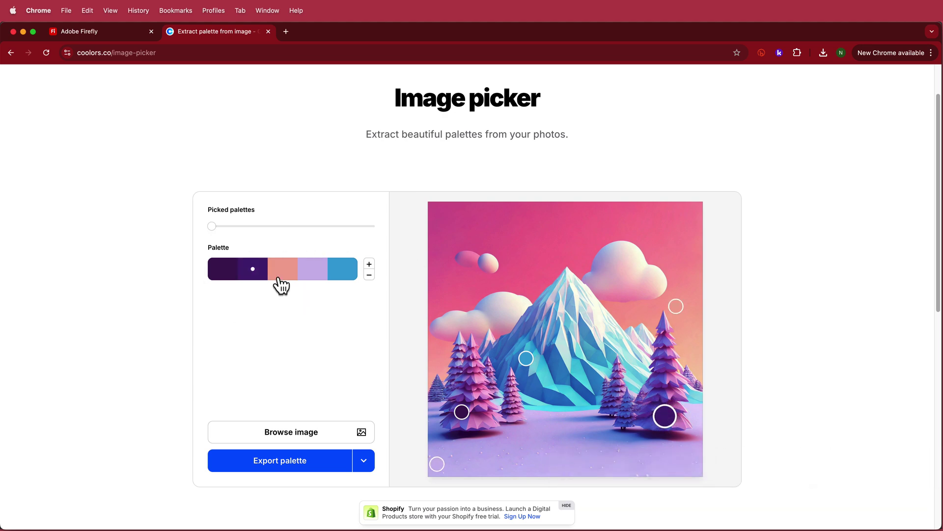
pyautogui.press('super+shift+4')
pyautogui.moveTo(204, 254); pyautogui.dragTo(378, 289)
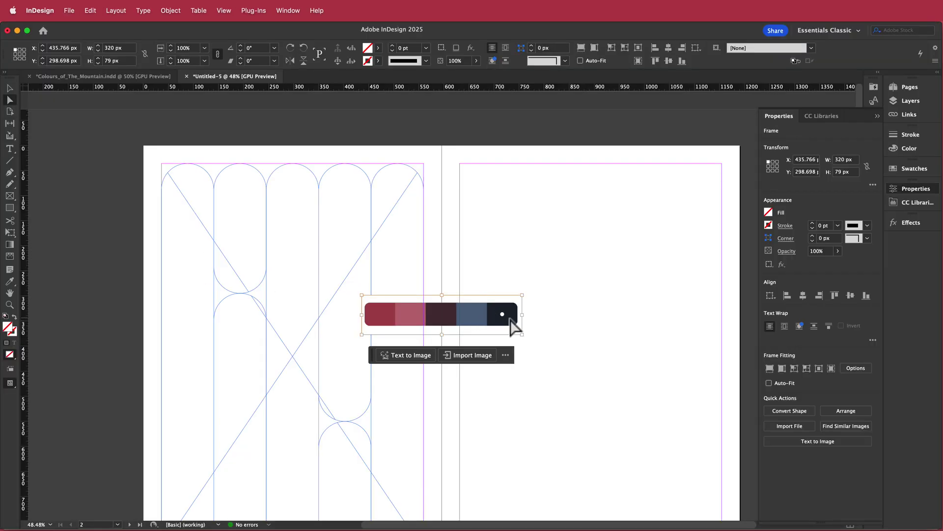
# Step: Move the palette strip screenshot onto the pasteboard above the facing page, at about X 850 px, and deselect it
pyautogui.click(538, 324)
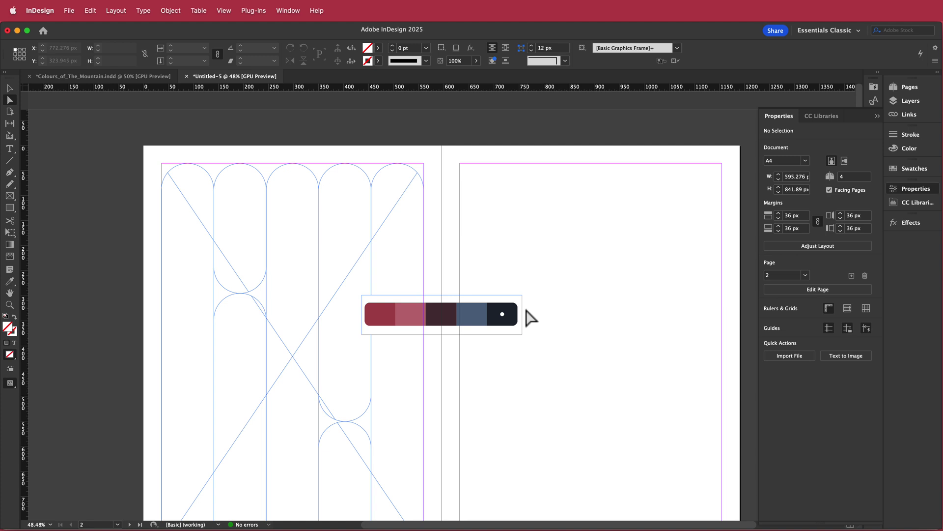
pyautogui.press('v')
pyautogui.moveTo(486, 315); pyautogui.dragTo(688, 125)
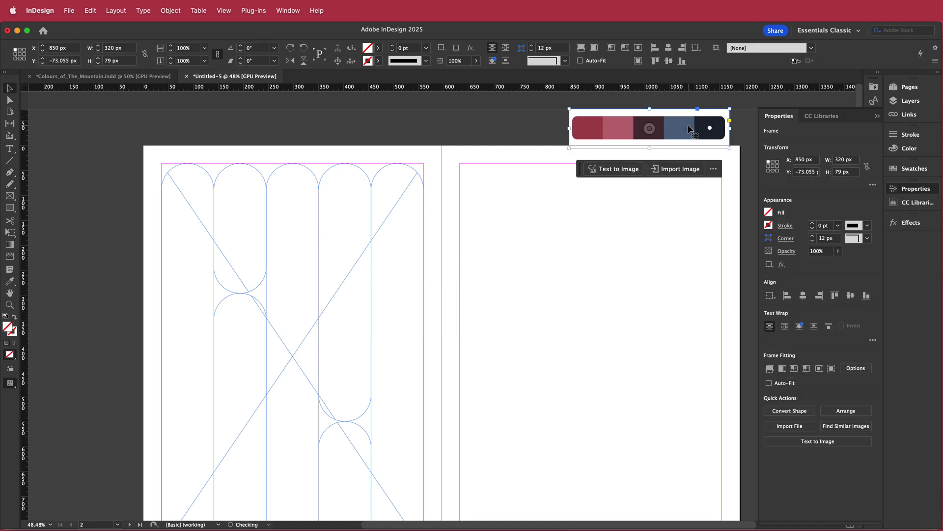
pyautogui.click(265, 299)
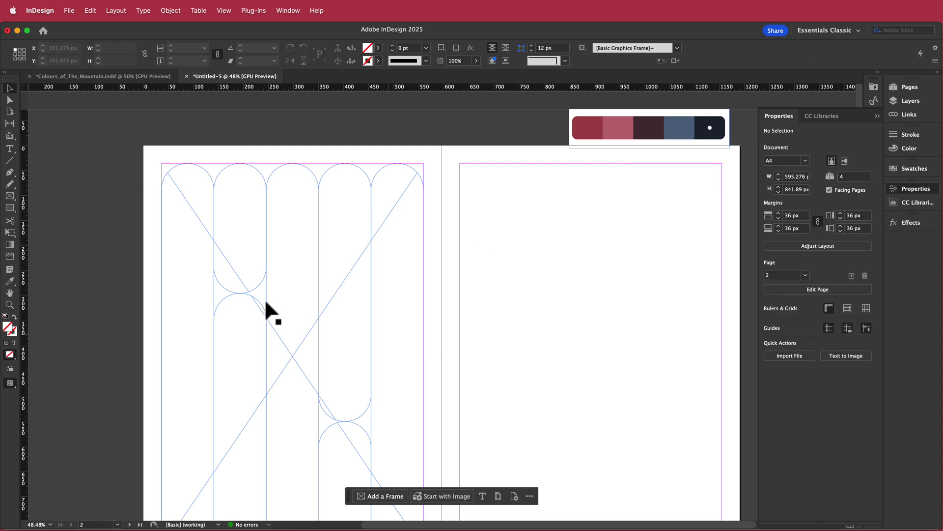
# Step: Place the mountain image in the compound path on page 2 and fill the frame proportionally with it
pyautogui.scroll(-5, 334, 210)
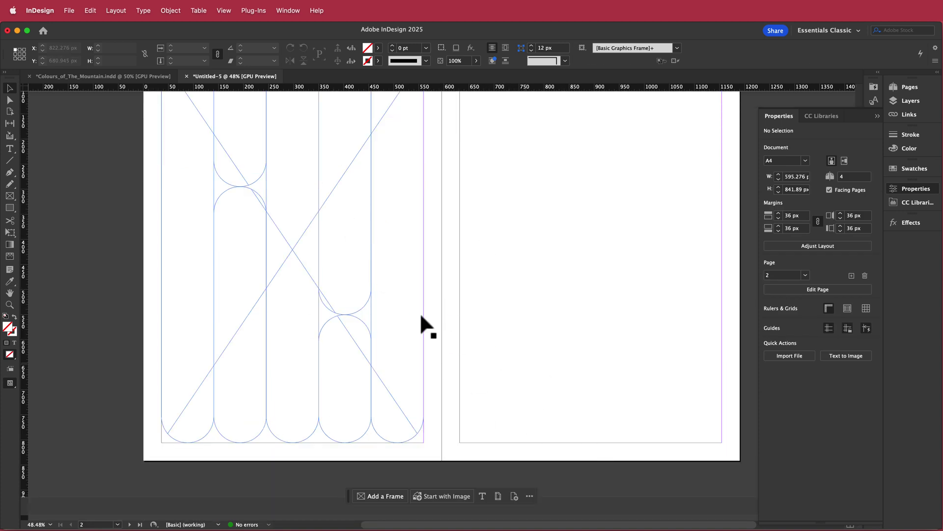
pyautogui.scroll(3, 350, 237)
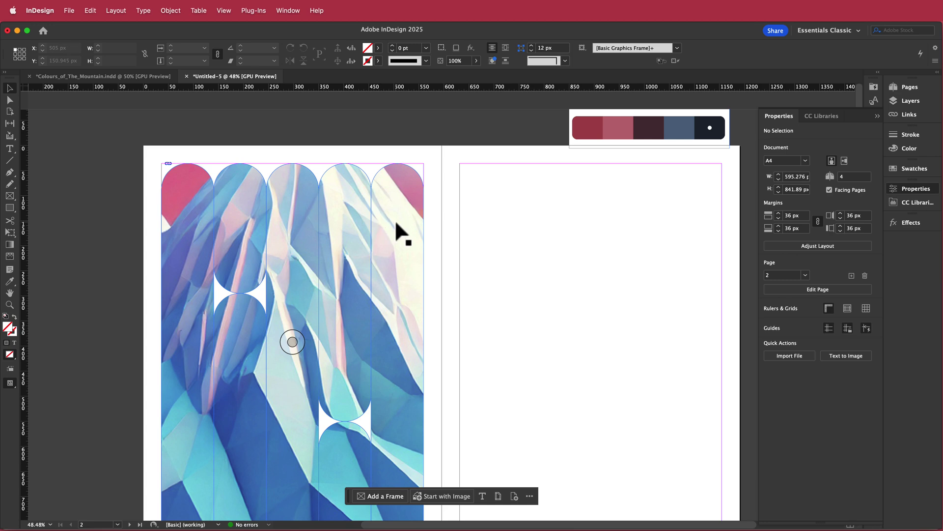
pyautogui.hscroll(3, 396, 219)
pyautogui.hscroll(-4, 364, 231)
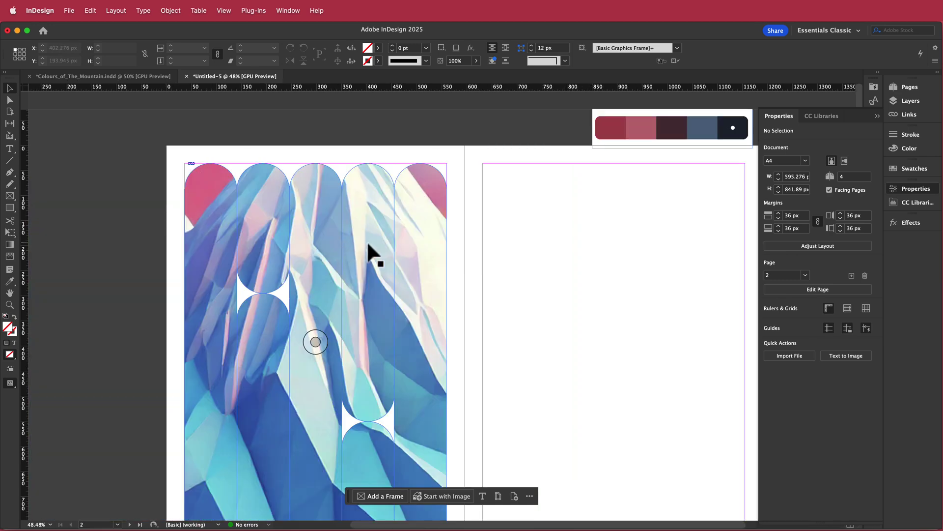
pyautogui.press('super+minus')
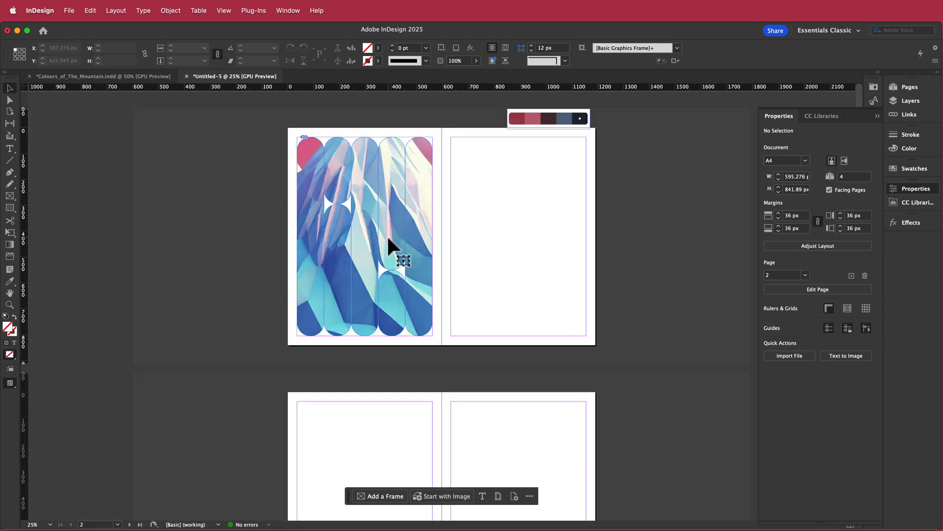
pyautogui.click(388, 239)
pyautogui.rightClick(364, 236)
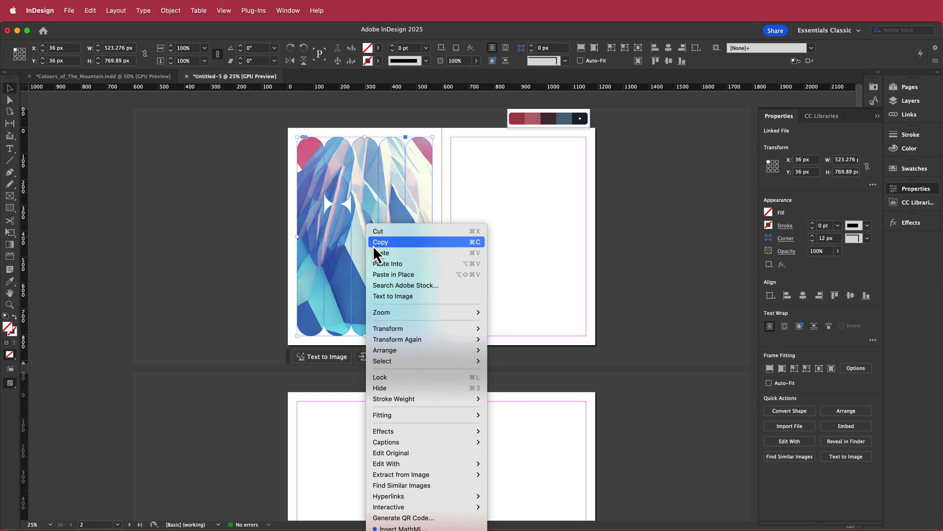
pyautogui.moveTo(420, 415)
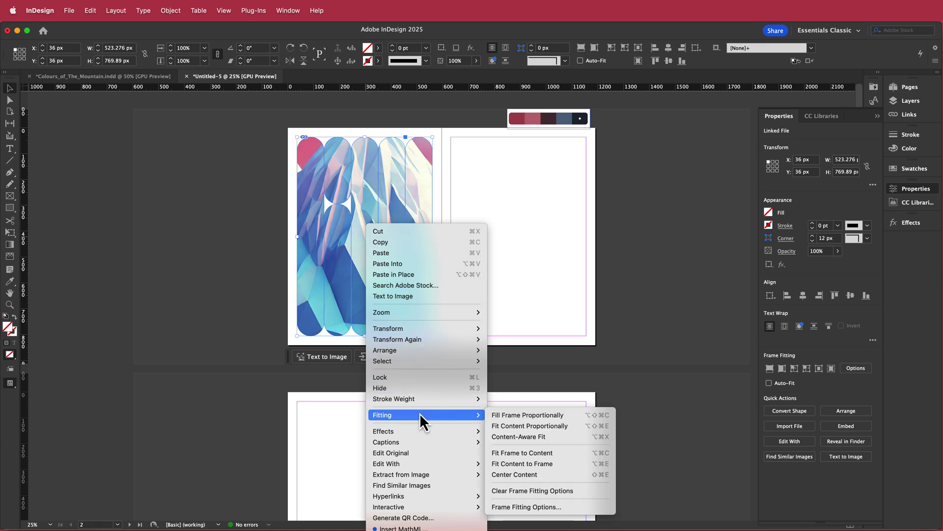
pyautogui.click(537, 417)
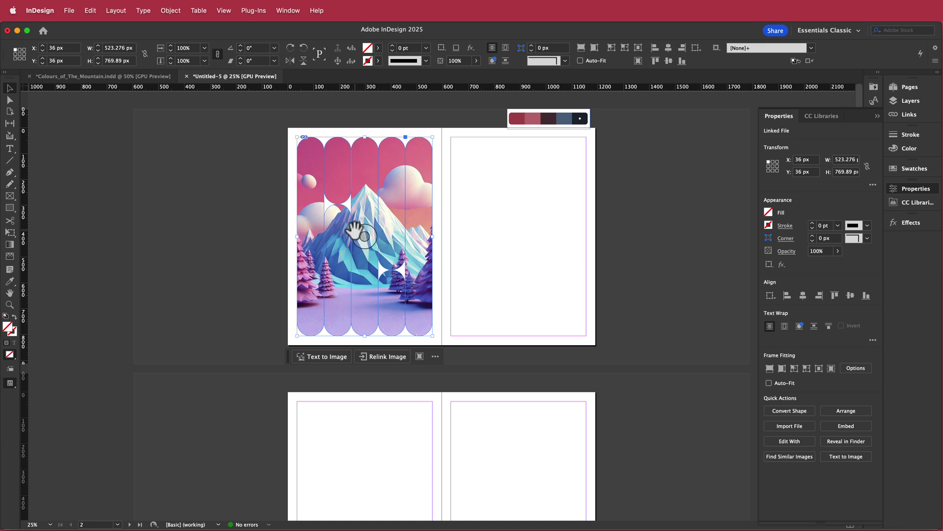
# Step: Try shifting the mountain image sideways inside the compound path, restore its centred position and deselect it
pyautogui.click(365, 236)
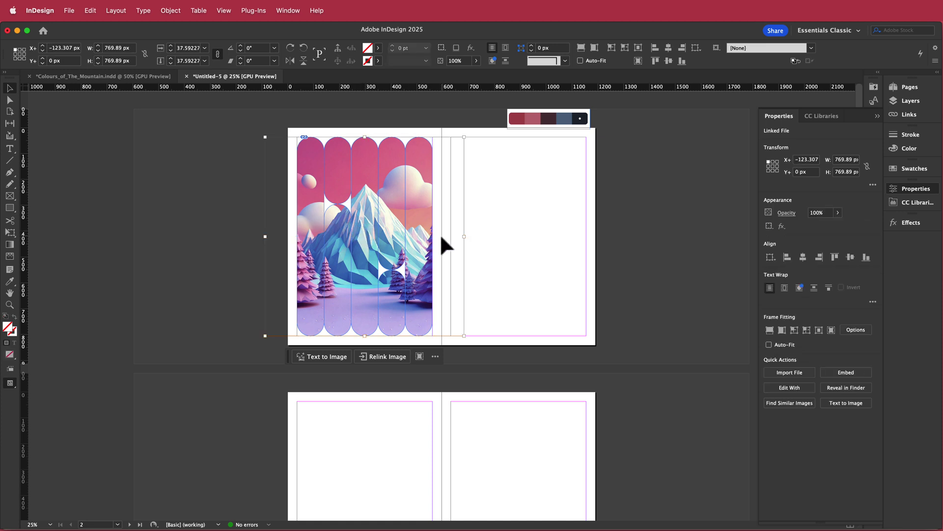
pyautogui.moveTo(417, 228)
pyautogui.mouseDown()
pyautogui.moveTo(415, 237)
pyautogui.moveTo(390, 227)
pyautogui.moveTo(421, 236)
pyautogui.moveTo(413, 218)
pyautogui.moveTo(417, 228)
pyautogui.moveTo(404, 236)
pyautogui.moveTo(414, 231)
pyautogui.mouseUp()
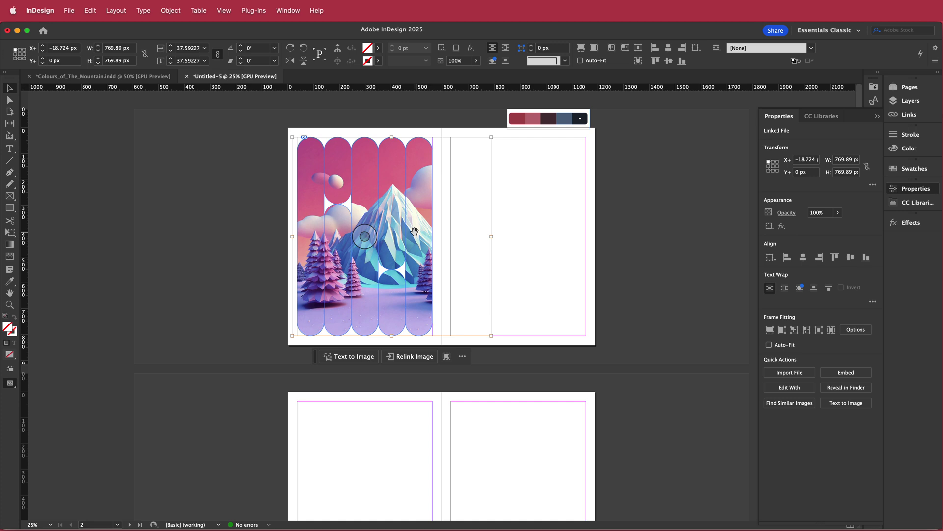
pyautogui.press('super+z')
pyautogui.press('super+z')
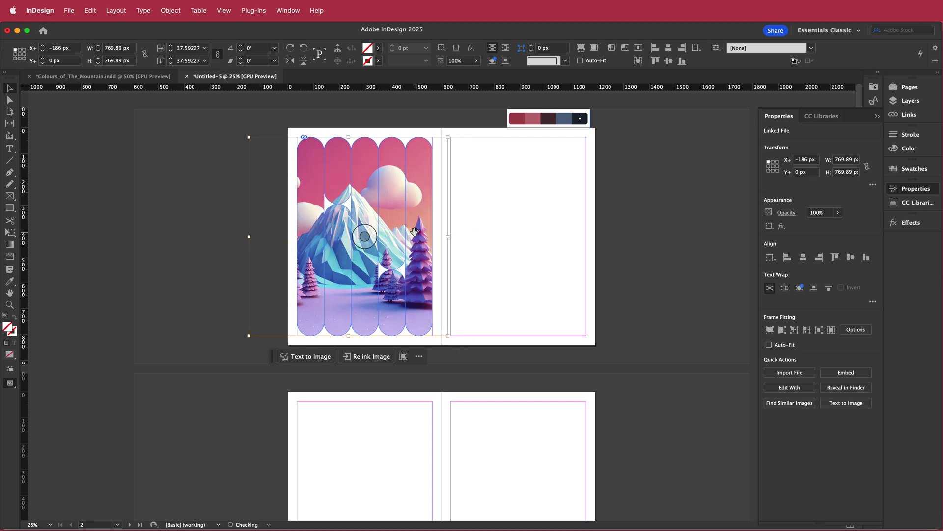
pyautogui.press('super+z')
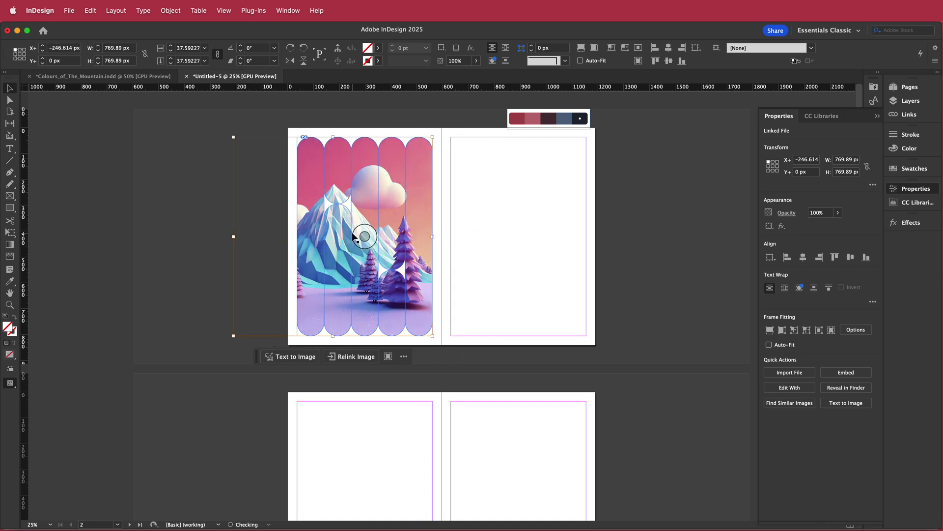
pyautogui.press('super+z')
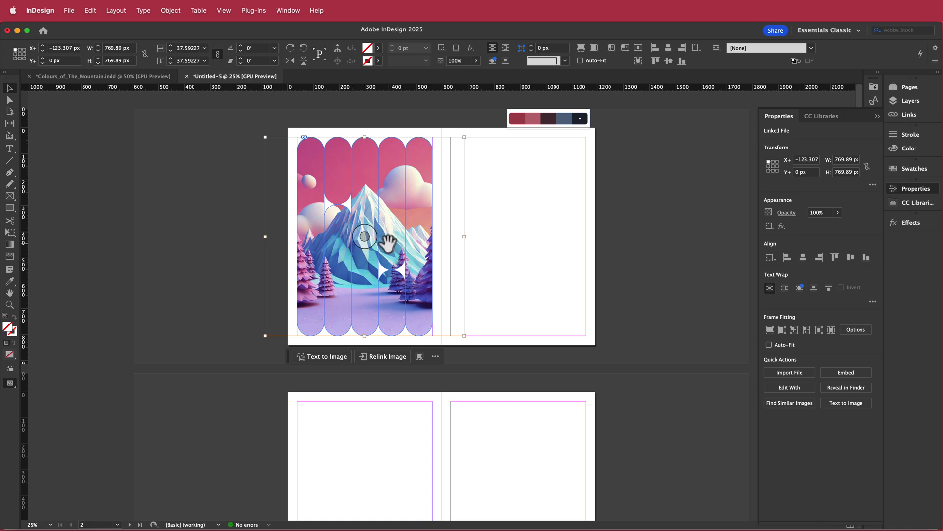
pyautogui.click(91, 145)
# Step: Give the compound path a 12 pt stroke in [Paper] and preview the page without guides
pyautogui.click(323, 153)
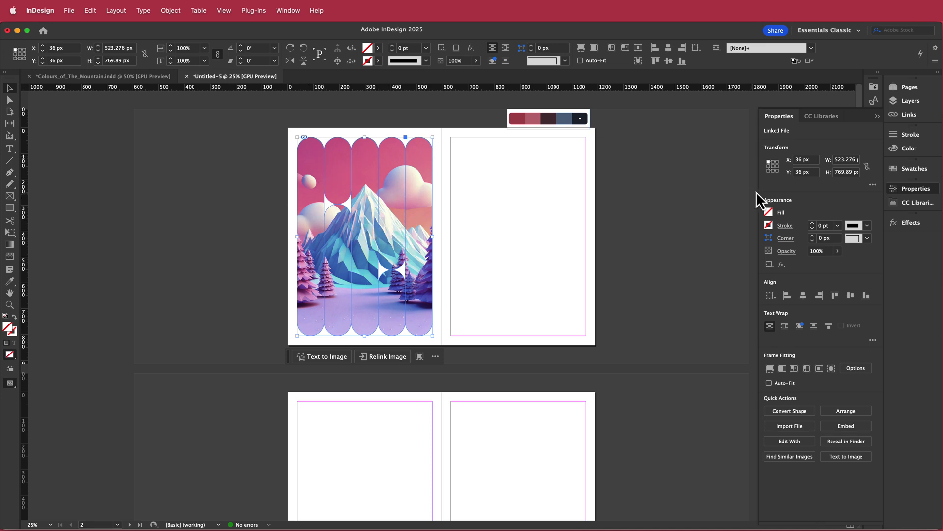
pyautogui.click(818, 226)
pyautogui.write('12')
pyautogui.press('Return')
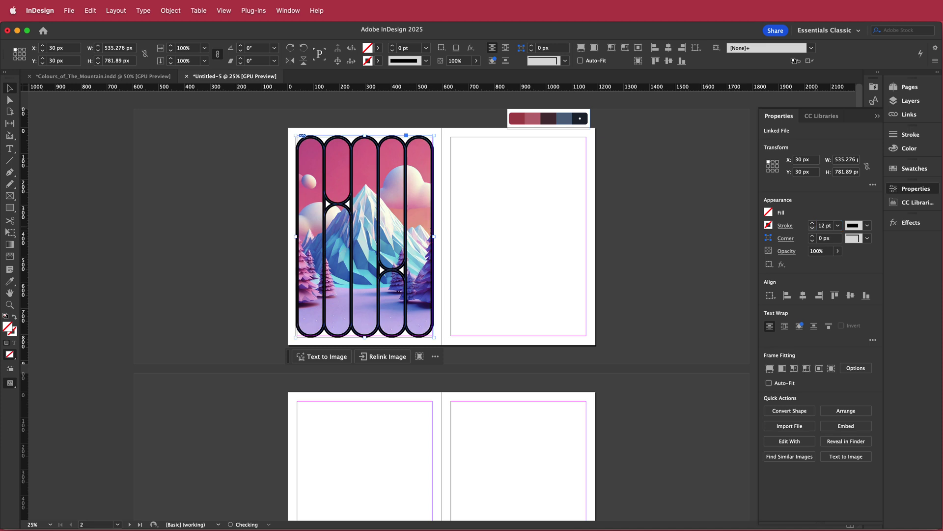
pyautogui.click(769, 226)
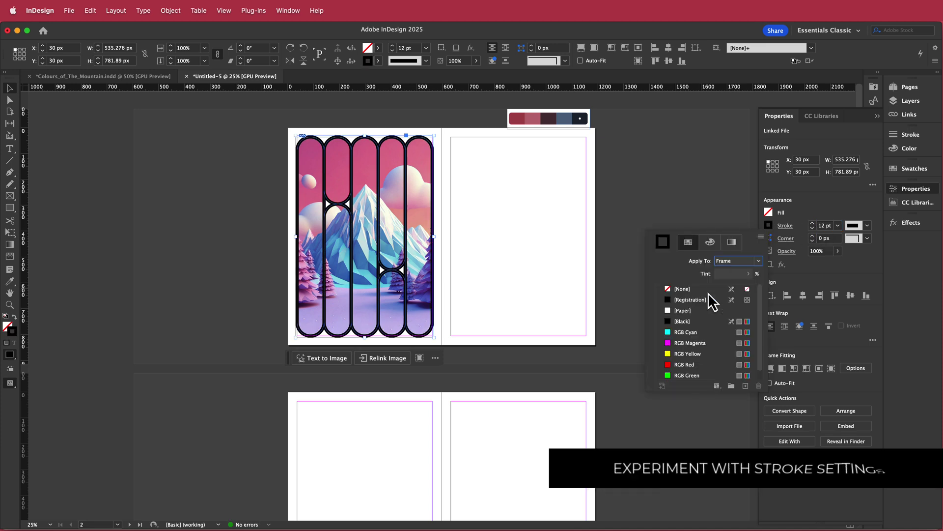
pyautogui.click(684, 311)
pyautogui.press('Escape')
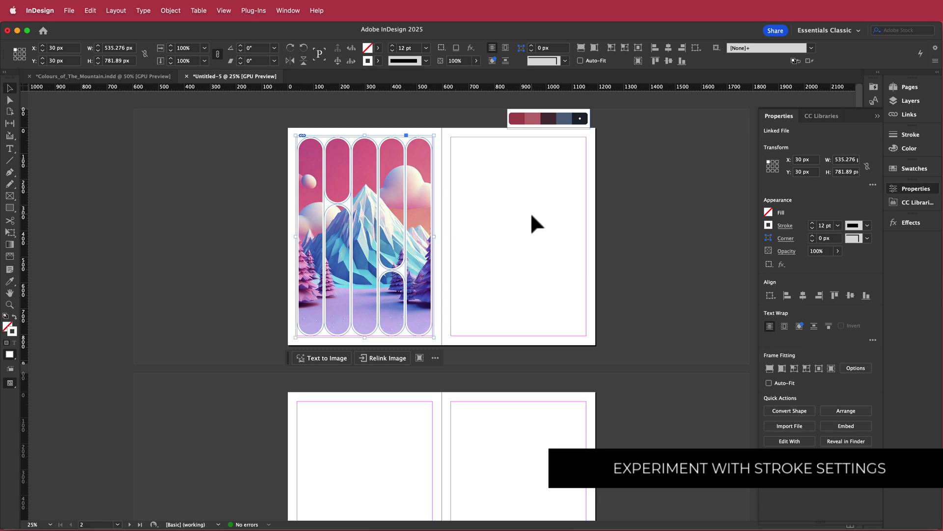
pyautogui.press('w')
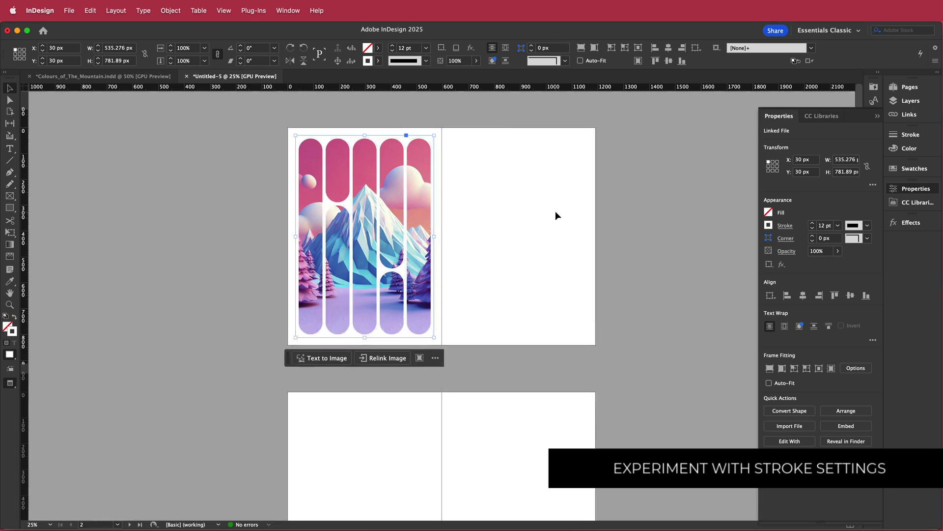
pyautogui.press('w')
# Step: Draw a narrow rectangle about 8 by 135 px on the pasteboard beside page 2 and fill it with [Paper]
pyautogui.press('super+equal')
pyautogui.press('super+equal')
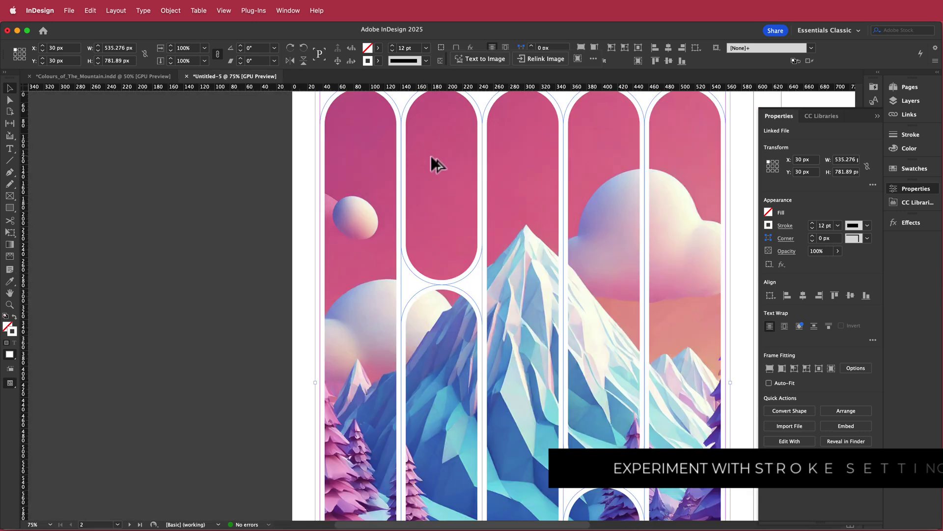
pyautogui.press('h')
pyautogui.scroll(3, 494, 184)
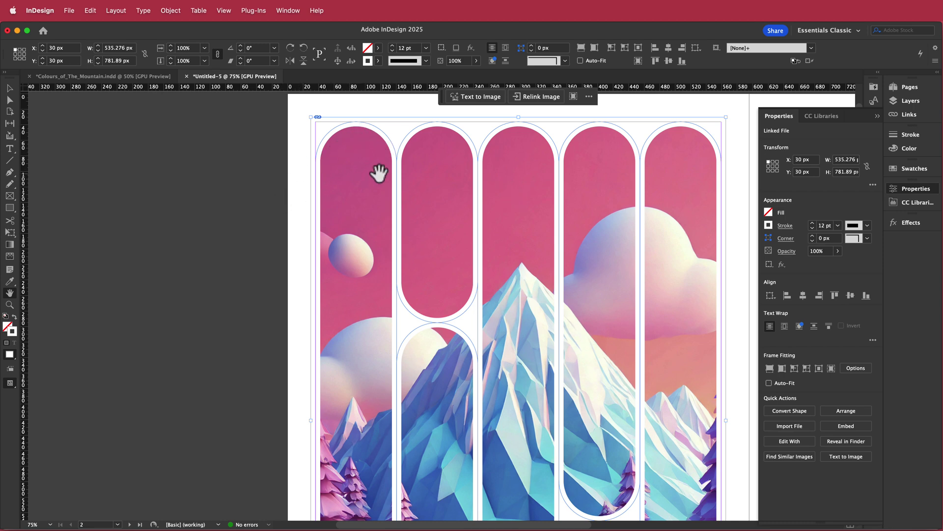
pyautogui.click(10, 208)
pyautogui.moveTo(198, 131); pyautogui.dragTo(205, 235)
pyautogui.click(769, 213)
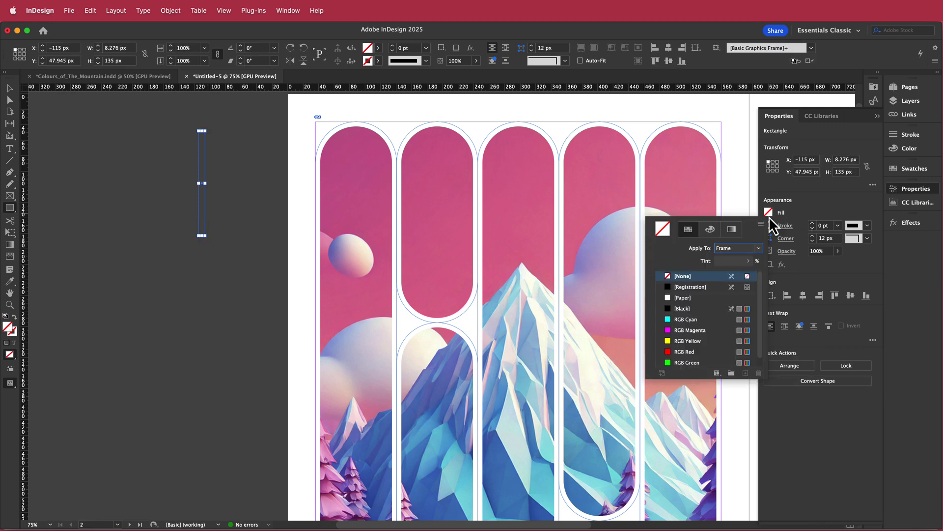
pyautogui.click(685, 297)
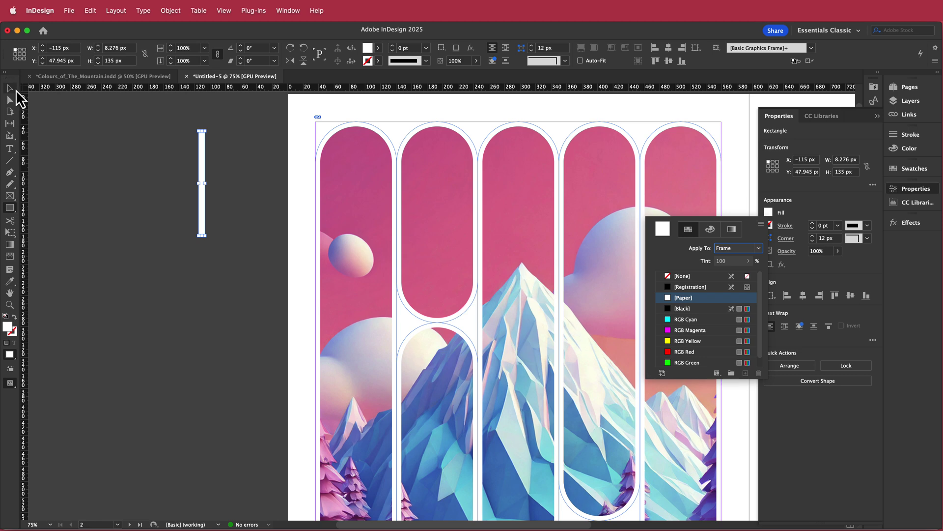
pyautogui.press('Escape')
pyautogui.press('v')
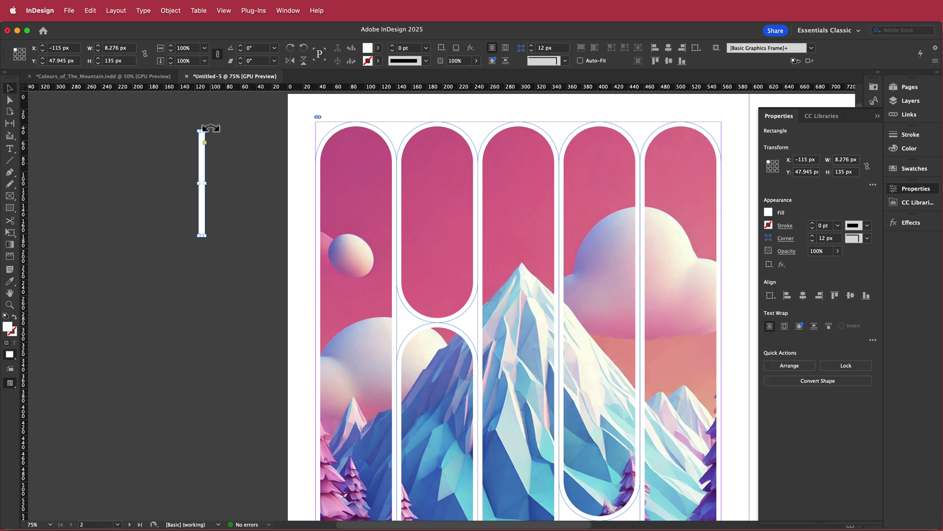
# Step: Rotate the white bar to -45° and arrange three parallel stripes of it across the top of the first column
pyautogui.moveTo(209, 128); pyautogui.dragTo(240, 150)
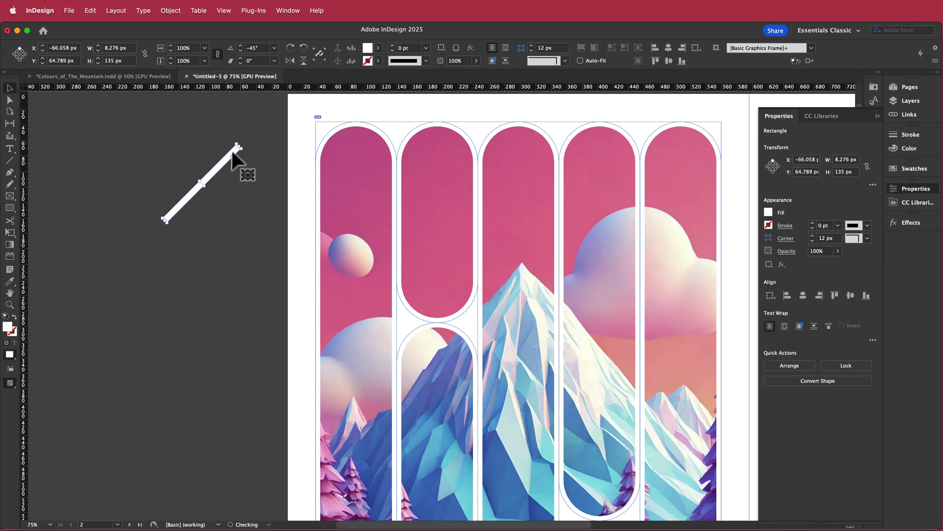
pyautogui.moveTo(210, 185); pyautogui.dragTo(397, 136)
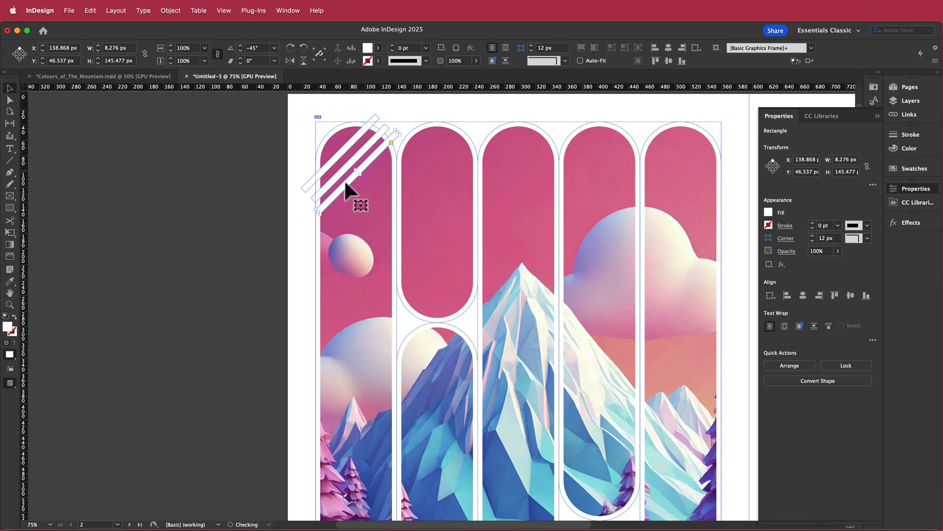
pyautogui.moveTo(317, 212); pyautogui.dragTo(313, 216)
pyautogui.click(241, 166)
pyautogui.press('w')
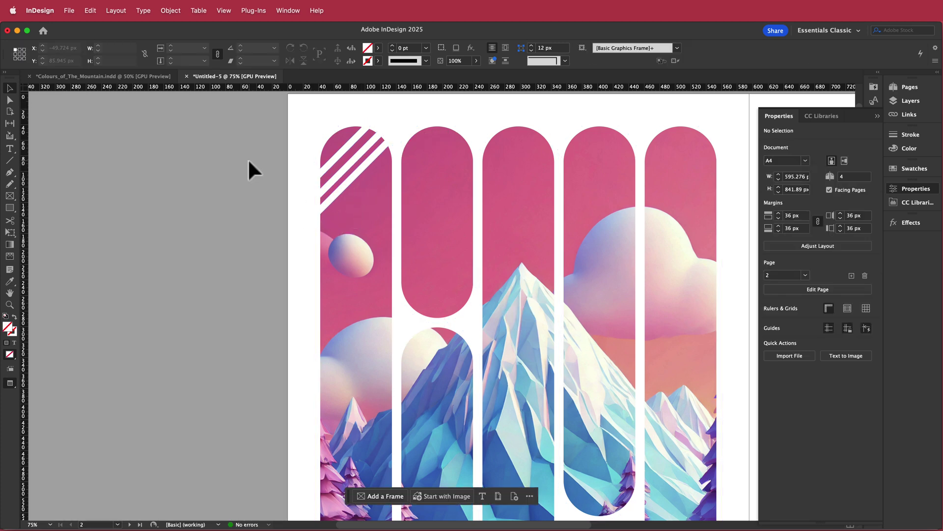
pyautogui.press('w')
pyautogui.press('w')
pyautogui.press('w')
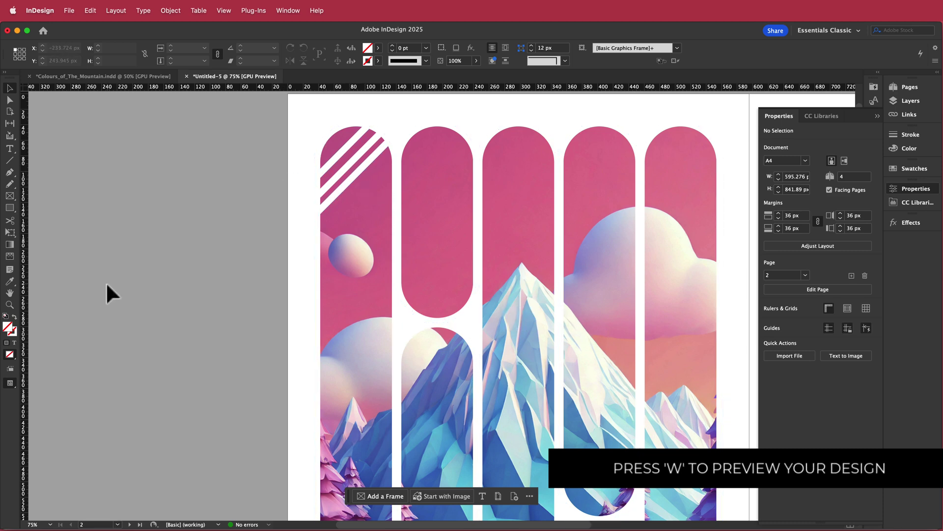
pyautogui.press('w')
# Step: Pull the compound path's bottom and left edges inward to align with the page 2 margins
pyautogui.press('super+minus')
pyautogui.press('super+minus')
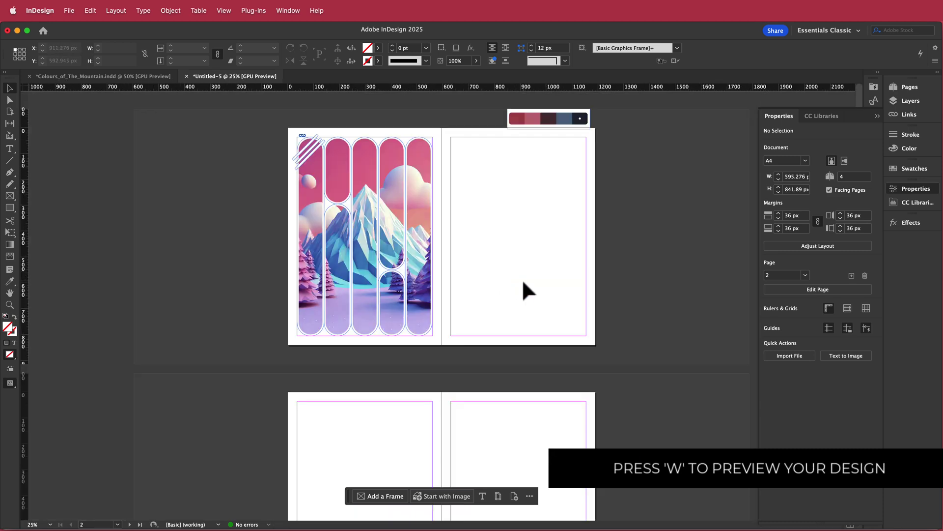
pyautogui.click(363, 309)
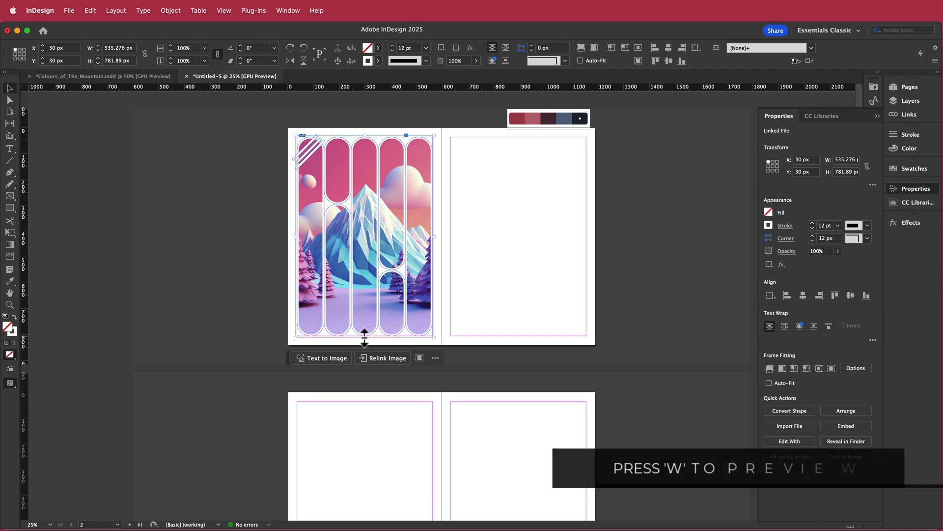
pyautogui.moveTo(364, 338); pyautogui.dragTo(364, 335)
pyautogui.moveTo(296, 238); pyautogui.dragTo(297, 238)
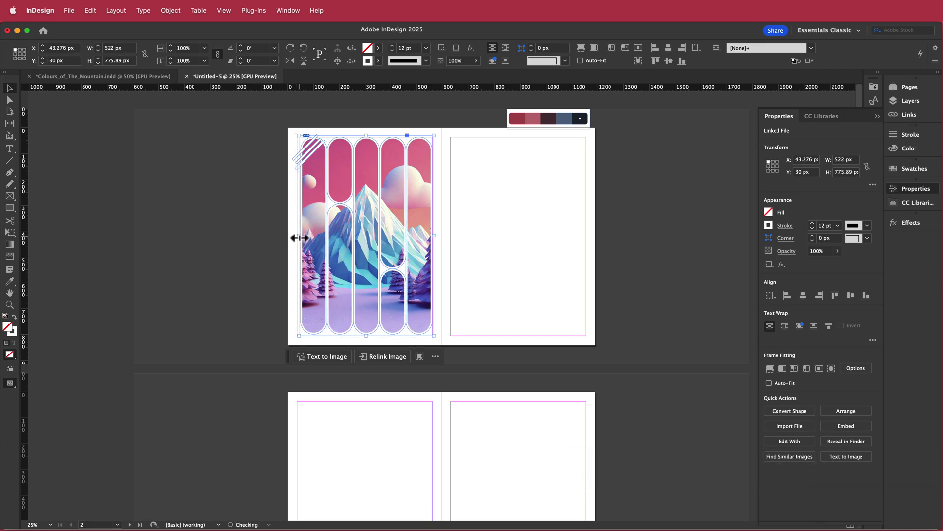
# Step: Raise the compound path's bottom edge to leave a strip above the bottom margin and narrow the path to 523.276 px at the right margin
pyautogui.press('super+equal')
pyautogui.press('super+equal')
pyautogui.moveTo(558, 379); pyautogui.dragTo(559, 340)
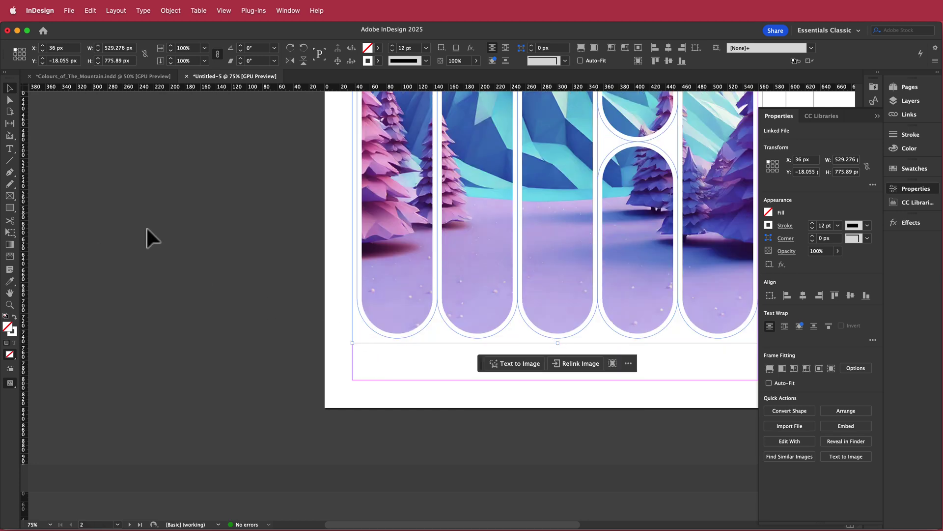
pyautogui.press('space')
pyautogui.moveTo(436, 214); pyautogui.dragTo(313, 183)
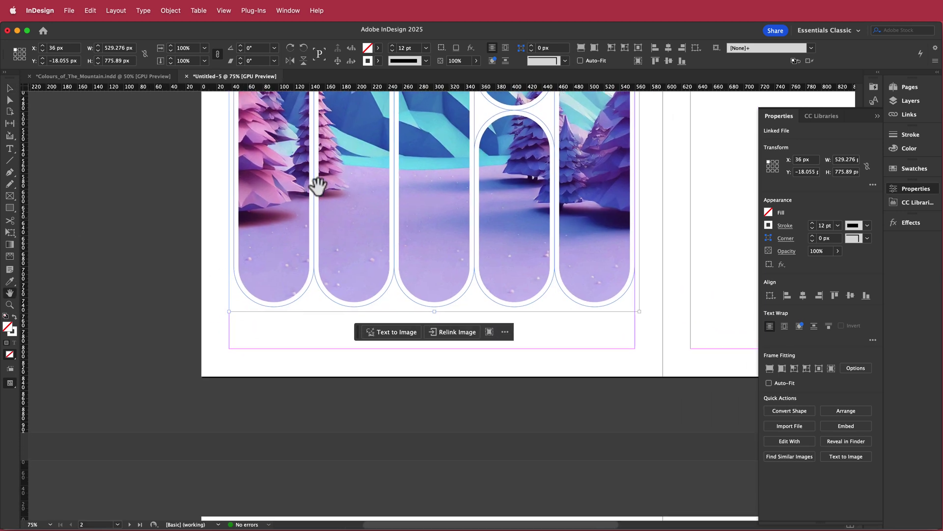
pyautogui.scroll(5, 658, 204)
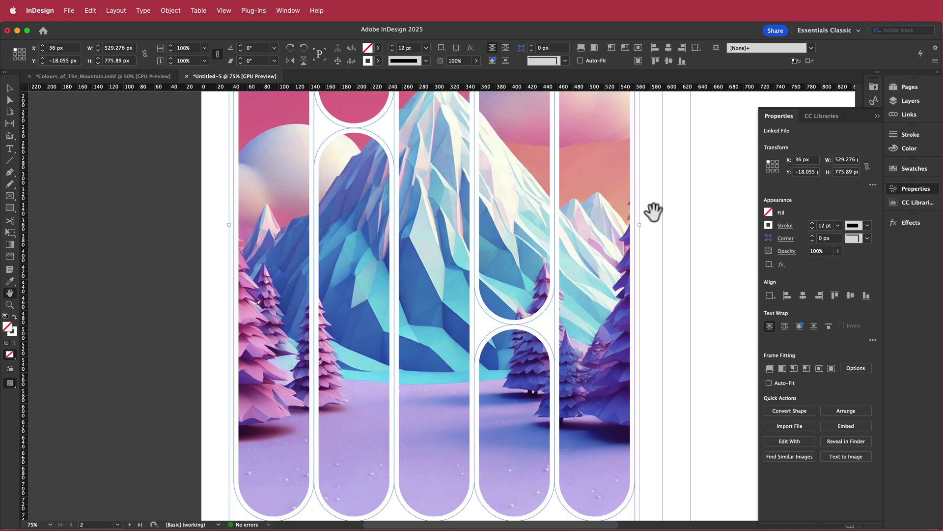
pyautogui.moveTo(642, 225); pyautogui.dragTo(639, 228)
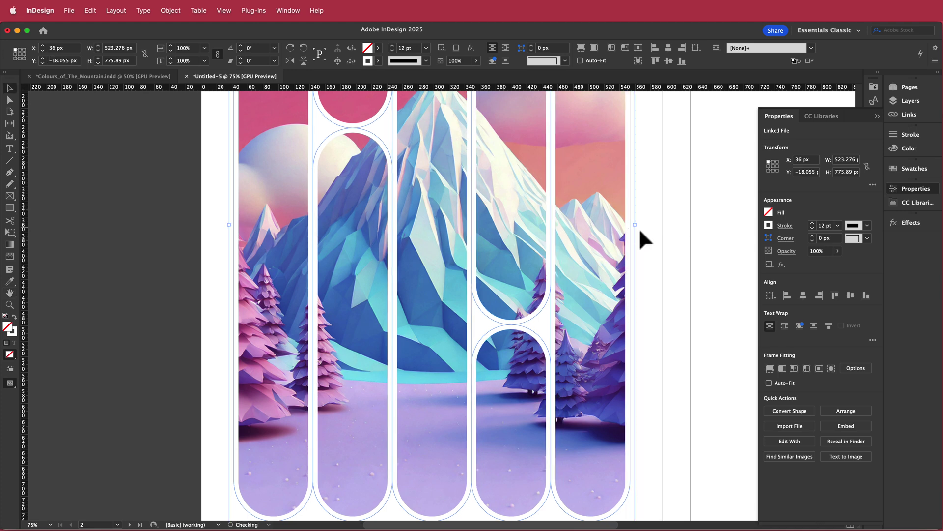
# Step: Draw a text frame about 523 by 45 px between the image columns and the bottom margin and fill it with placeholder text
pyautogui.scroll(-3, 643, 235)
pyautogui.scroll(-3, 643, 235)
pyautogui.click(9, 149)
pyautogui.moveTo(229, 315); pyautogui.dragTo(635, 345)
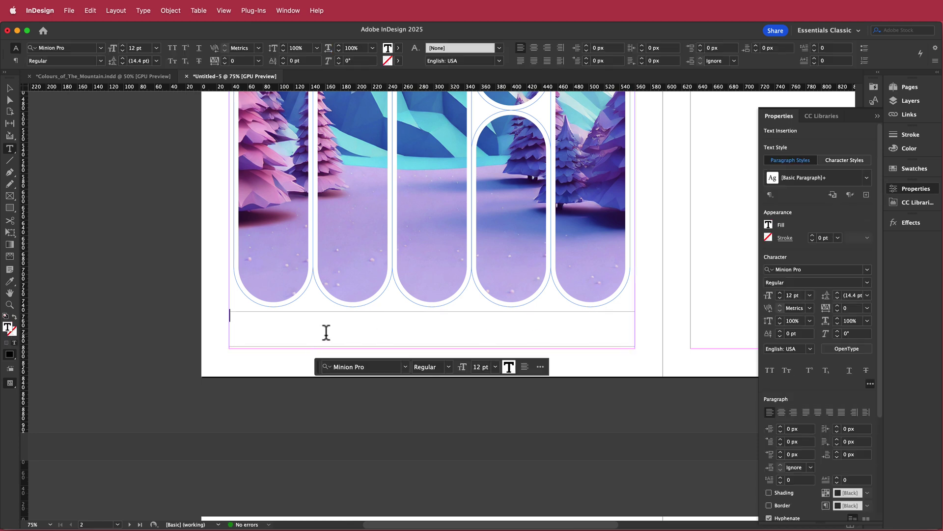
pyautogui.rightClick(344, 324)
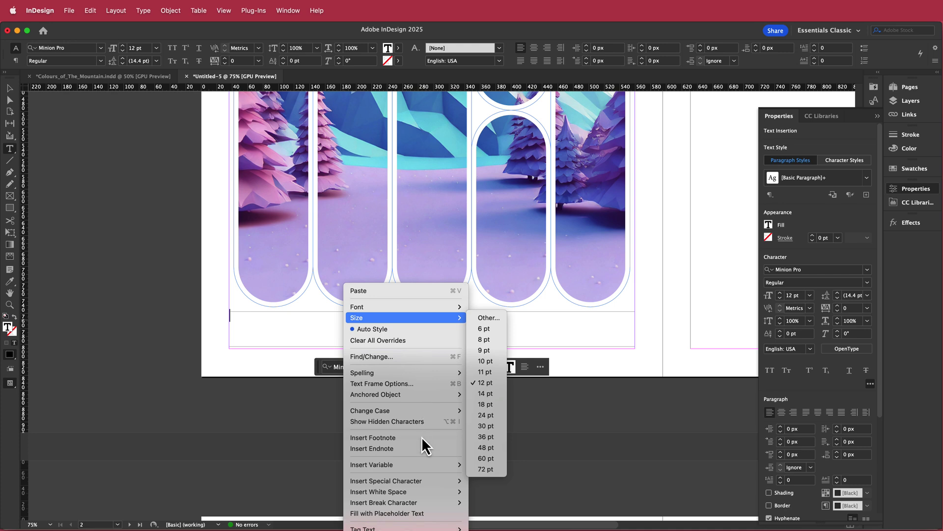
pyautogui.click(406, 513)
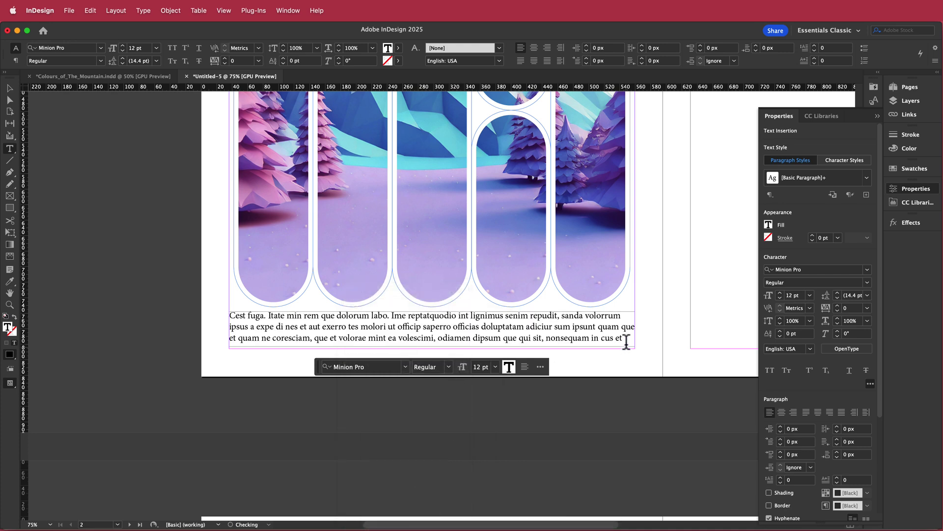
# Step: Trim the placeholder text so it ends at "volescimi." and set all of it in Montserrat Light
pyautogui.moveTo(625, 338); pyautogui.dragTo(444, 341)
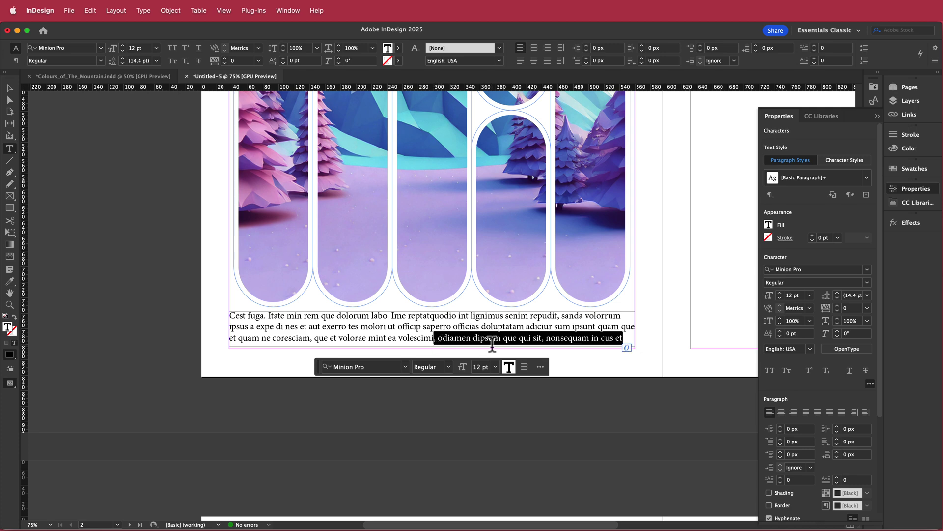
pyautogui.press('BackSpace')
pyautogui.moveTo(440, 333); pyautogui.dragTo(219, 316)
pyautogui.click(382, 366)
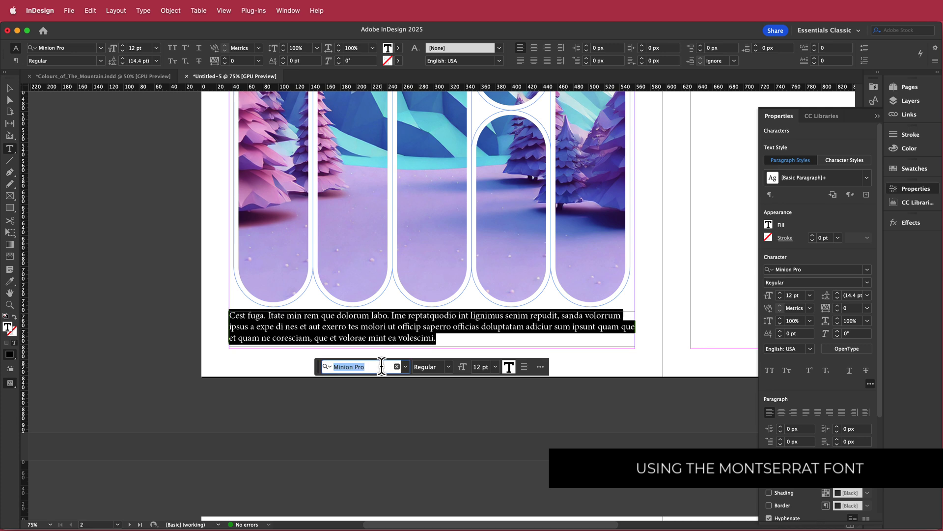
pyautogui.write('mon')
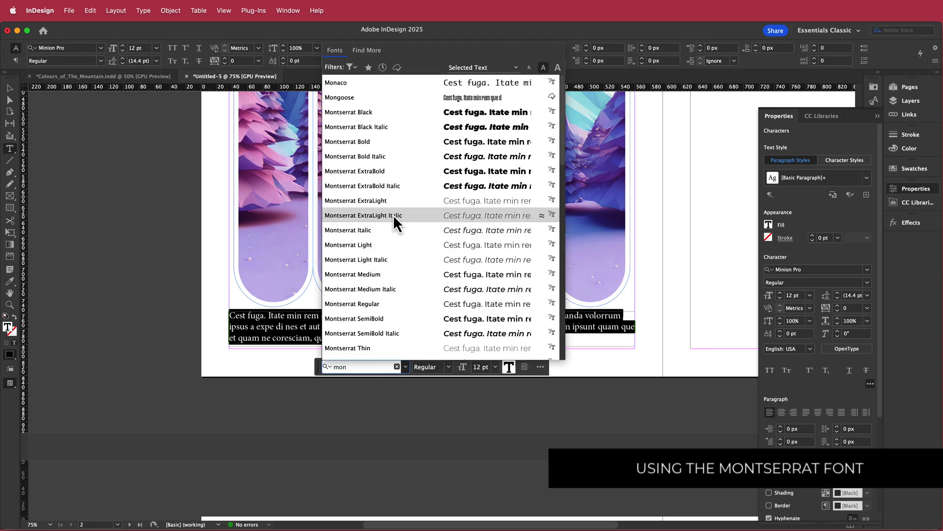
pyautogui.click(384, 243)
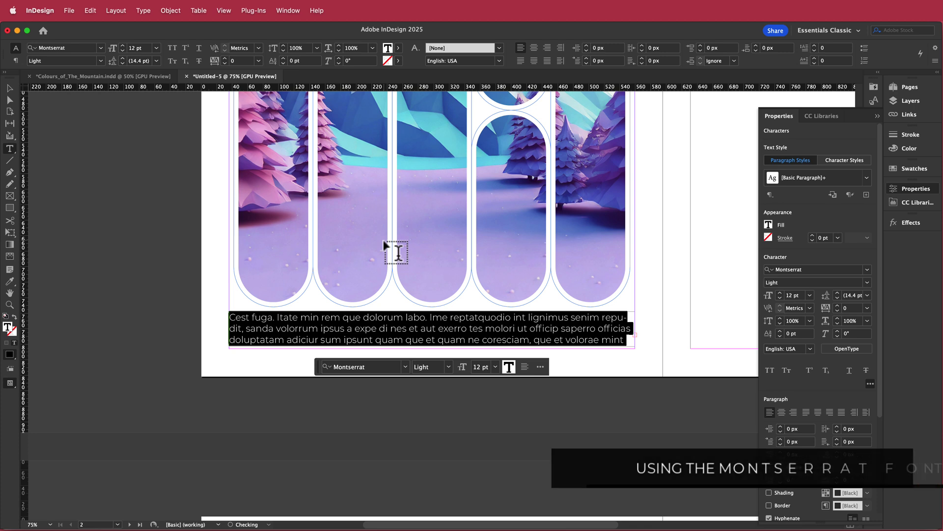
# Step: Delete ", que et volorae mint" from the caption's third line and centre-align the whole caption
pyautogui.moveTo(624, 340); pyautogui.dragTo(535, 342)
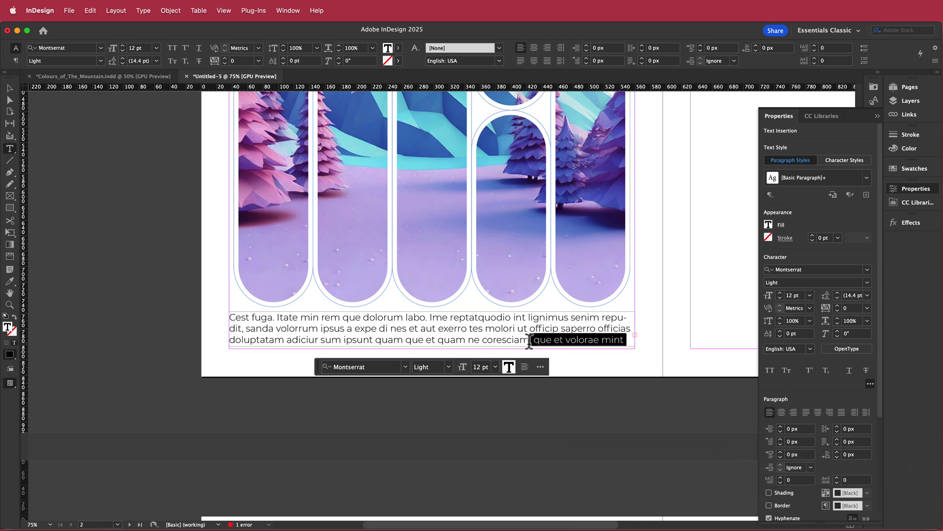
pyautogui.press('BackSpace')
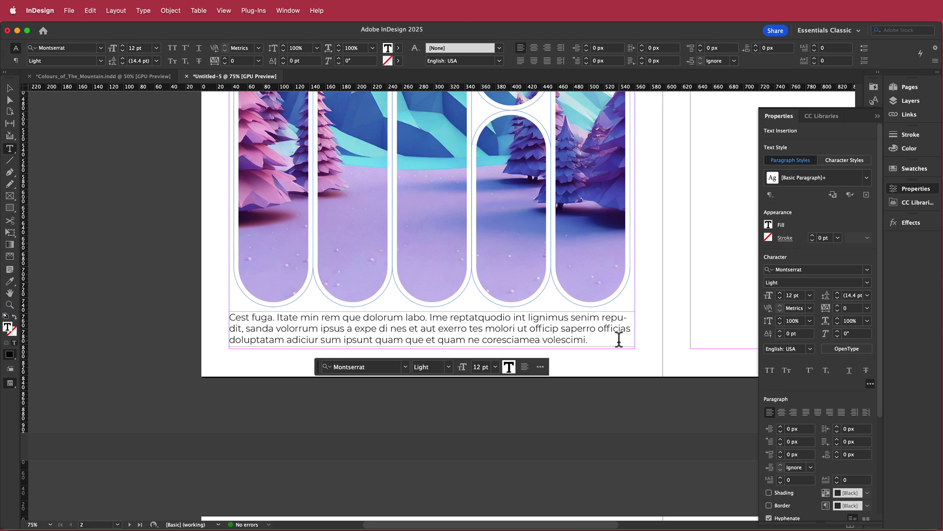
pyautogui.moveTo(605, 344); pyautogui.dragTo(216, 320)
pyautogui.click(534, 48)
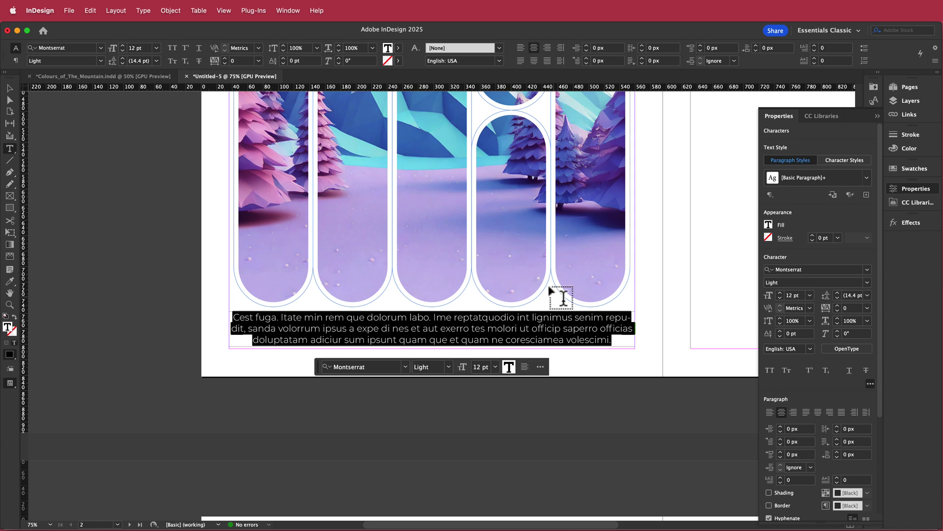
pyautogui.click(9, 88)
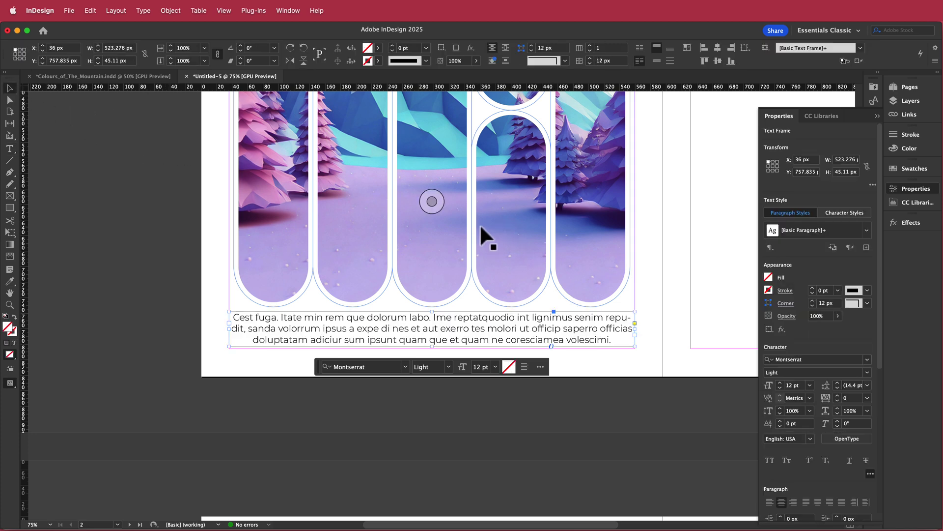
# Step: Check the image columns and caption on page 2 with and without guides
pyautogui.hscroll(5, 446, 220)
pyautogui.press('super+minus')
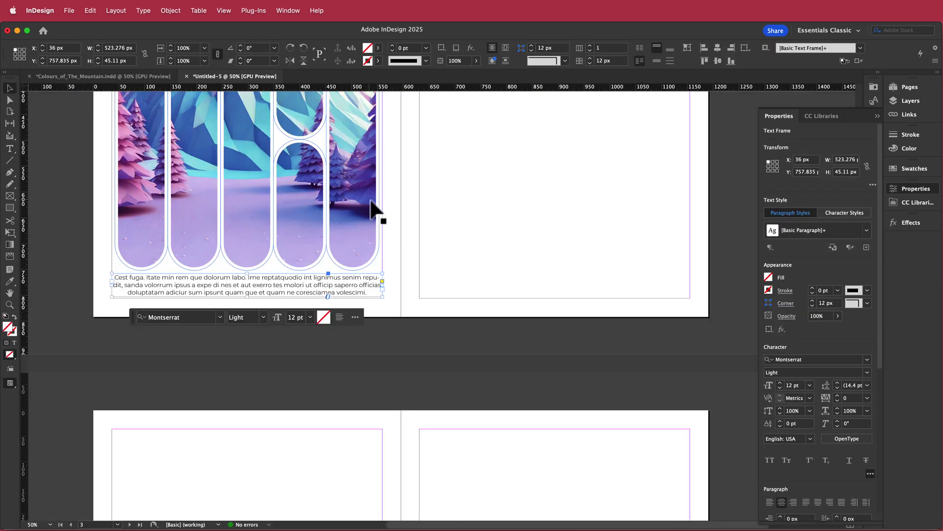
pyautogui.click(541, 245)
pyautogui.scroll(5, 540, 245)
pyautogui.scroll(-2, 540, 243)
pyautogui.scroll(2, 540, 244)
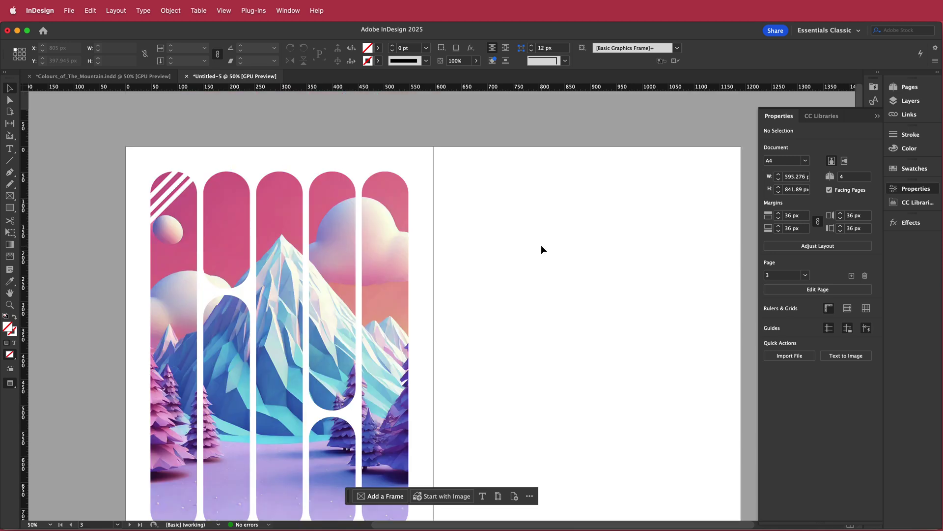
pyautogui.press('space')
pyautogui.moveTo(600, 287); pyautogui.dragTo(495, 231)
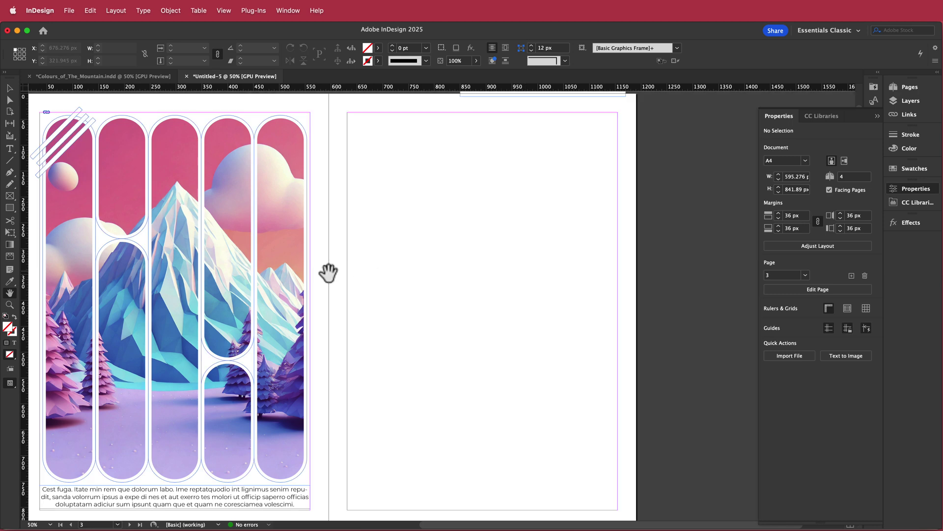
pyautogui.click(291, 282)
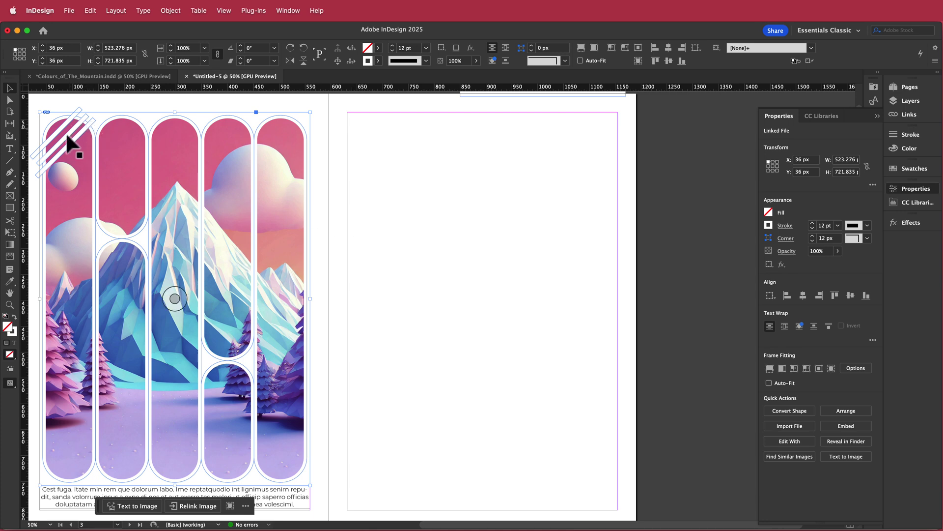
# Step: Draw a text frame about 523 by 99 px across the top margin of page 3 and paste in the title "Colours of the Mountains"
pyautogui.click(9, 148)
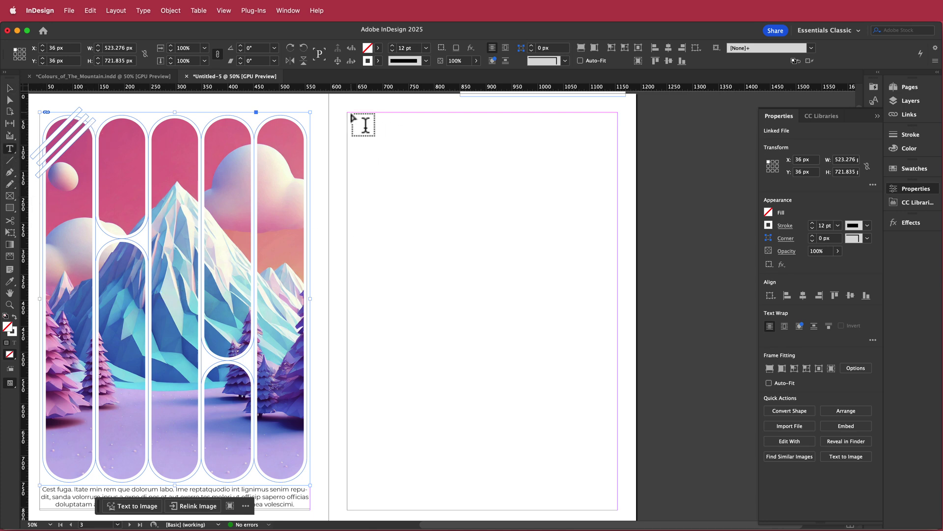
pyautogui.moveTo(347, 113); pyautogui.dragTo(617, 162)
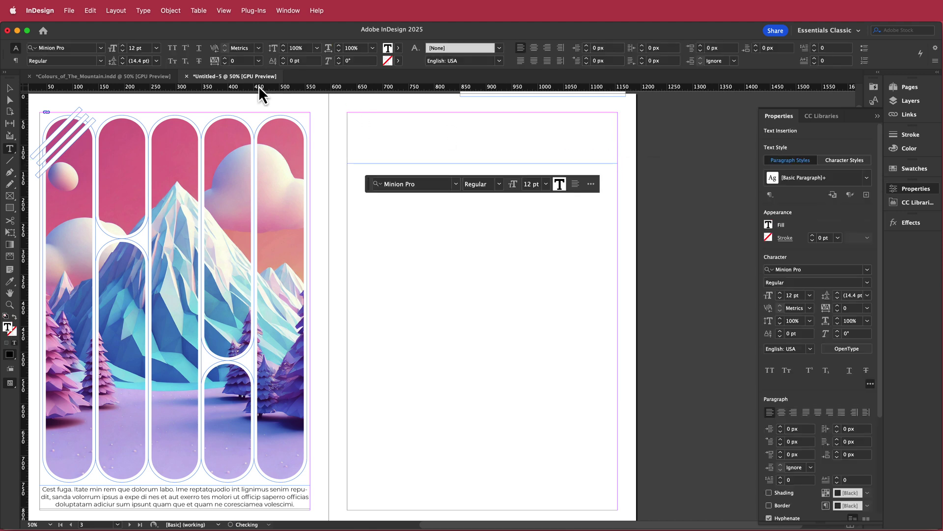
pyautogui.press('super+v')
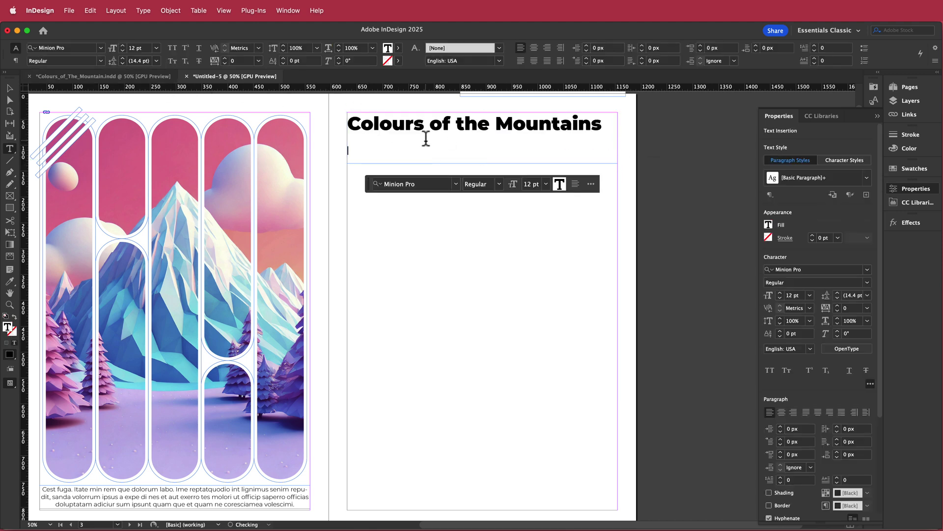
pyautogui.click(603, 127)
pyautogui.moveTo(610, 126); pyautogui.dragTo(323, 133)
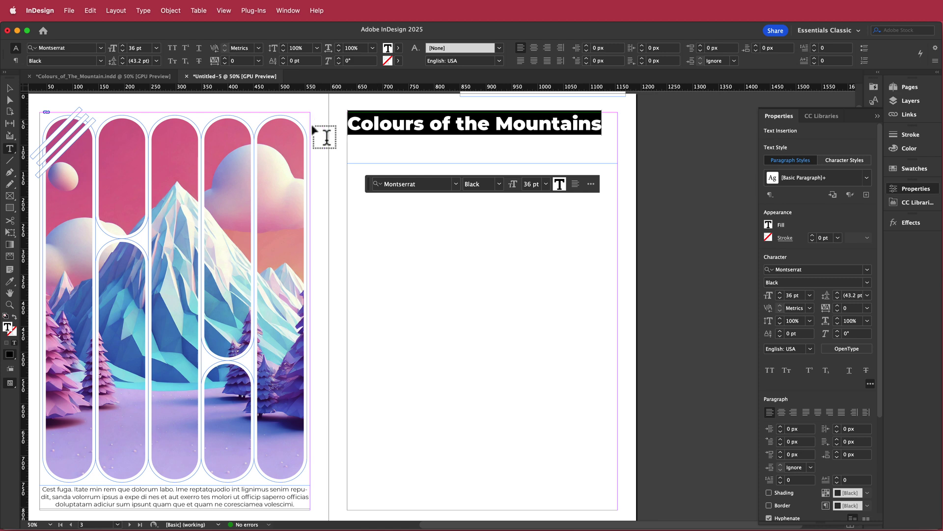
pyautogui.click(500, 184)
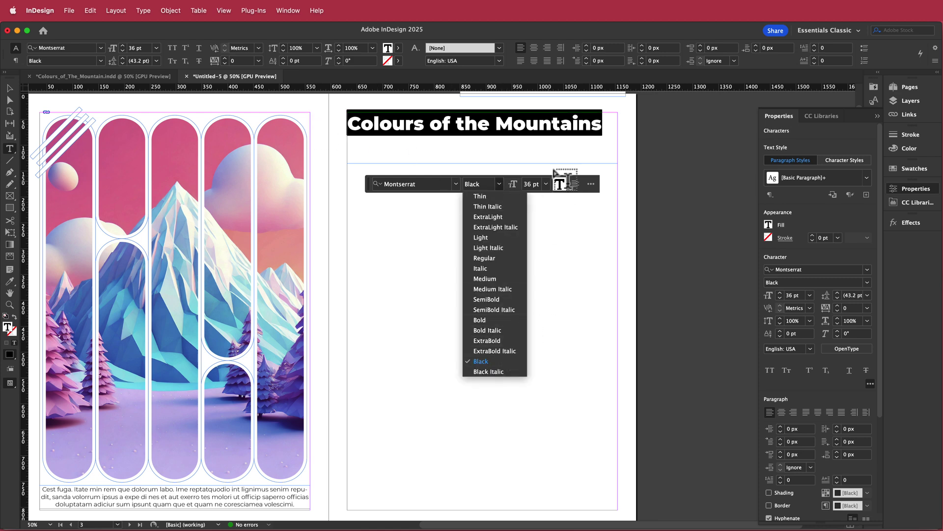
pyautogui.click(544, 180)
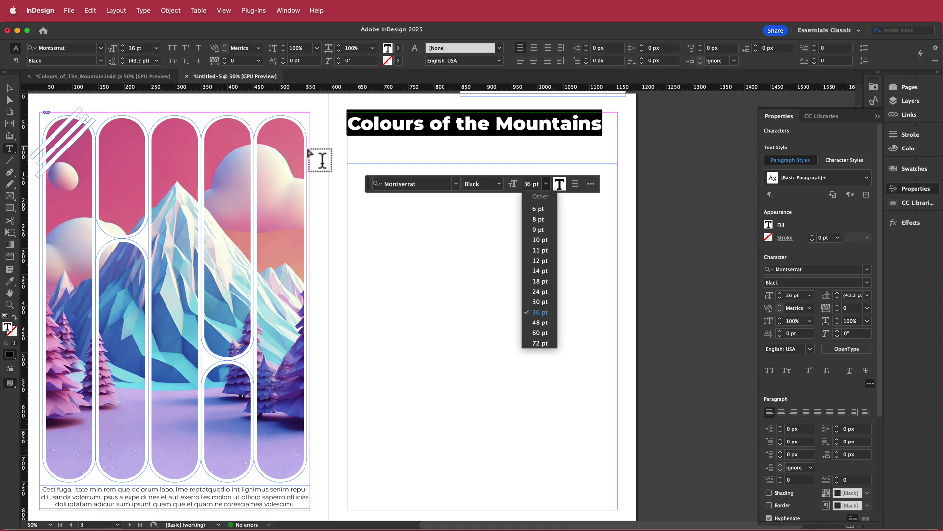
# Step: Reduce the title frame's height to 49 px so it fits the single line, and deselect it
pyautogui.click(10, 88)
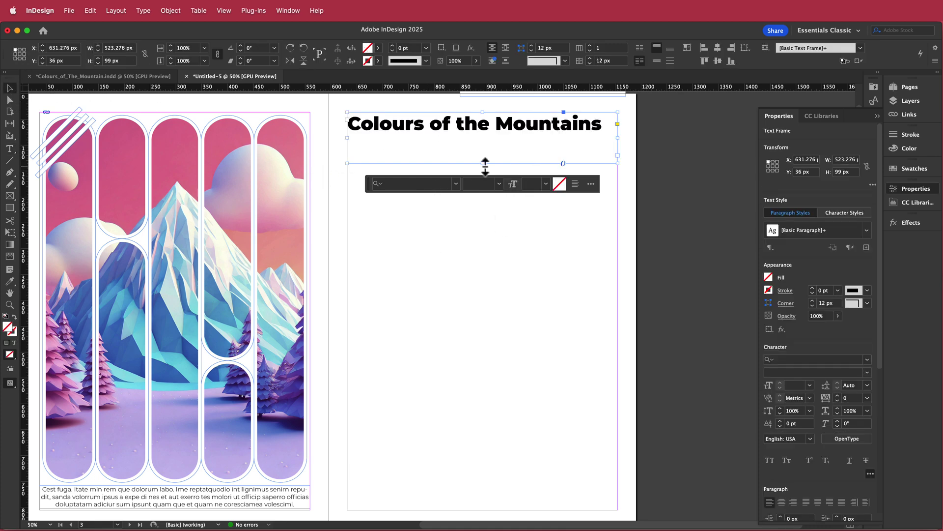
pyautogui.moveTo(484, 163); pyautogui.dragTo(485, 136)
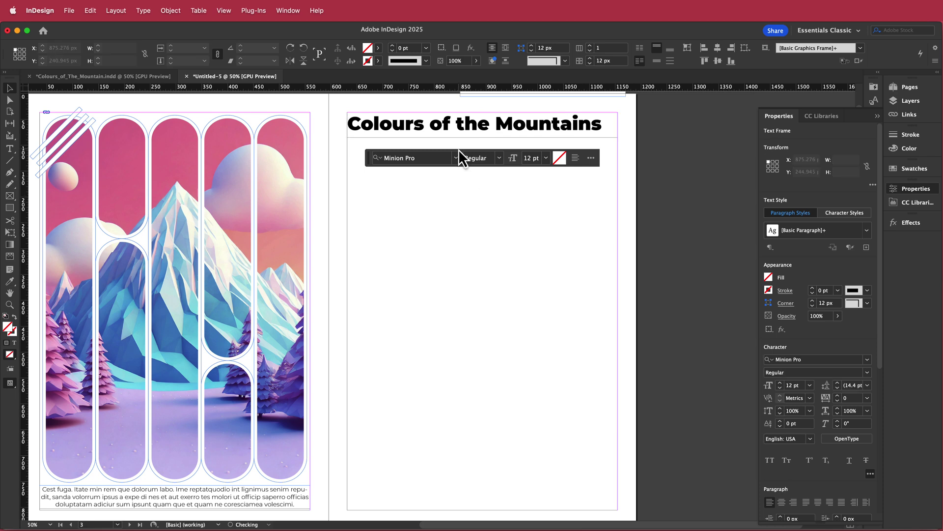
pyautogui.click(391, 227)
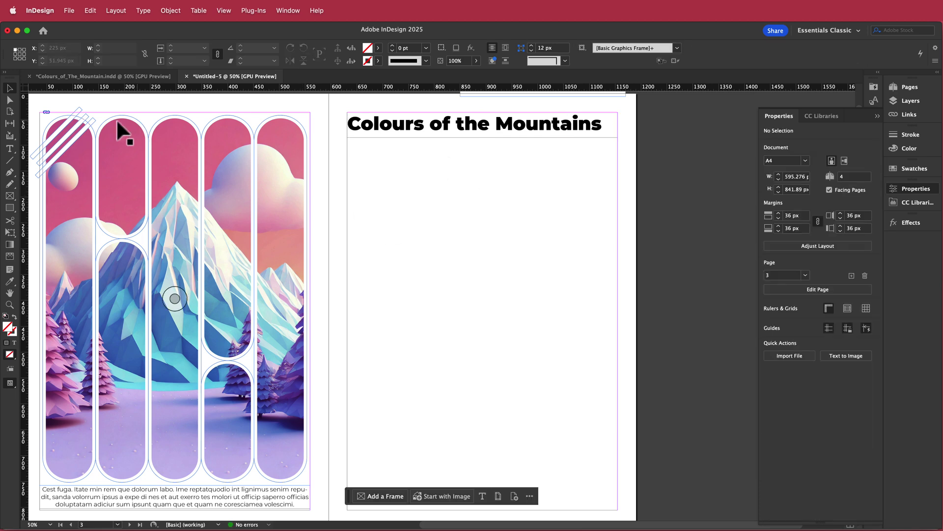
# Step: Duplicate the title frame directly below and replace its text with "Mysteries of the Universe" in 24 pt Montserrat SemiBold
pyautogui.moveTo(441, 128); pyautogui.dragTo(441, 154)
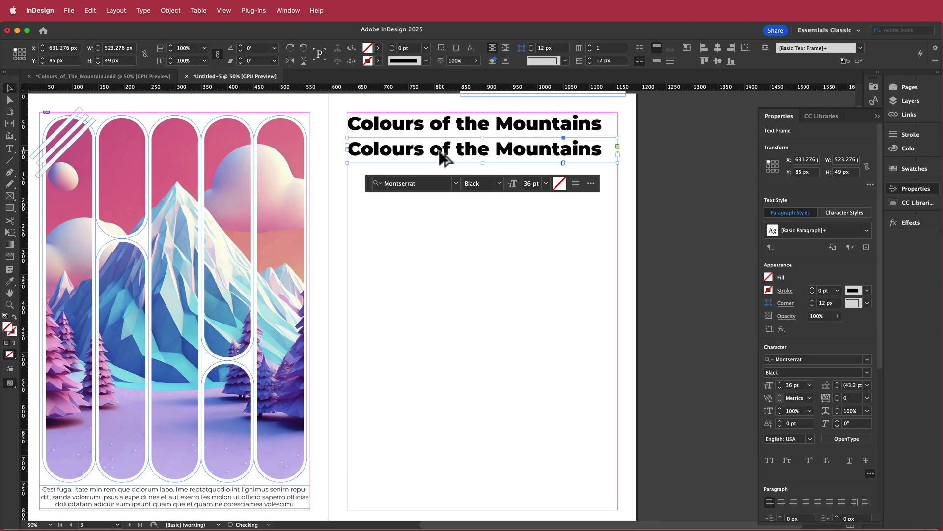
pyautogui.press('t')
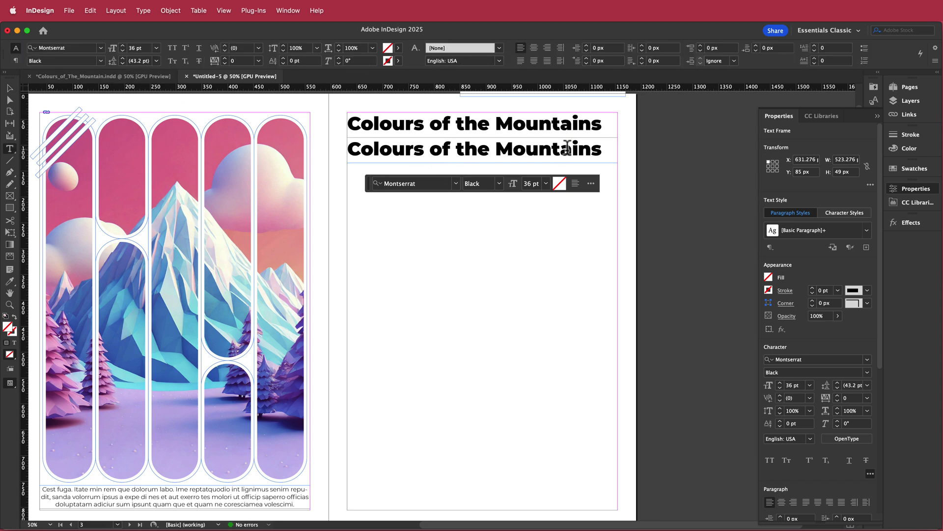
pyautogui.tripleClick(564, 148)
pyautogui.write('Mysteries of the Universe')
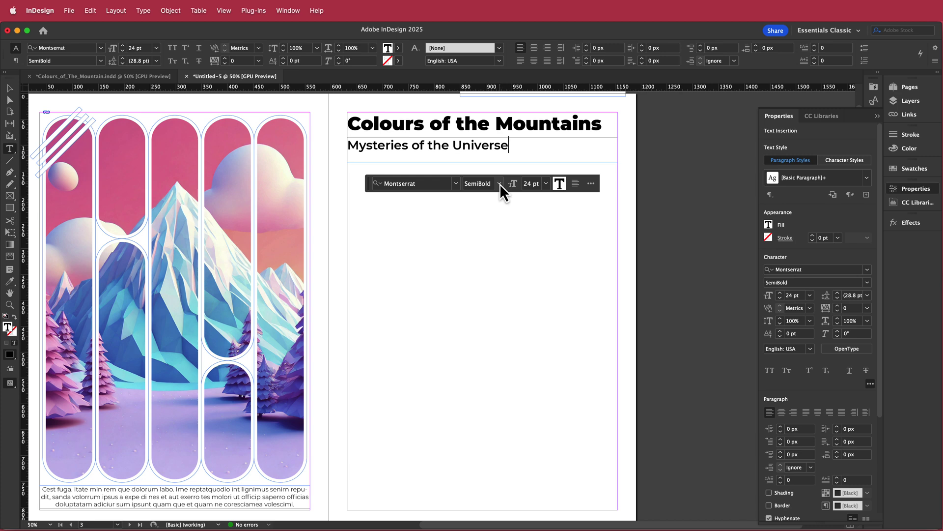
# Step: Shorten the subtitle frame to fit its single line of text and deselect it
pyautogui.click(9, 88)
pyautogui.moveTo(482, 163); pyautogui.dragTo(483, 157)
pyautogui.click(473, 237)
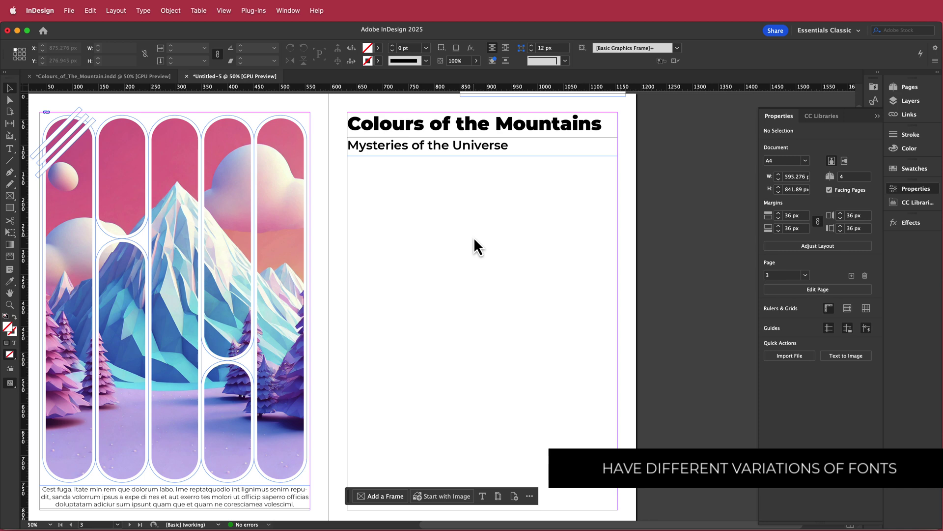
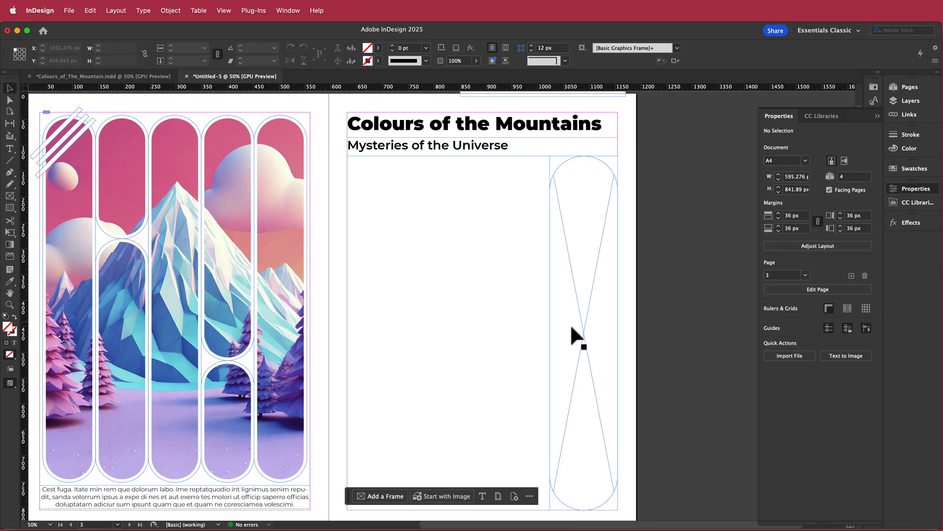
# Step: Place the mountain image in the tall rounded frame on page 3 and fit it with Fill Frame Proportionally
pyautogui.click(584, 332)
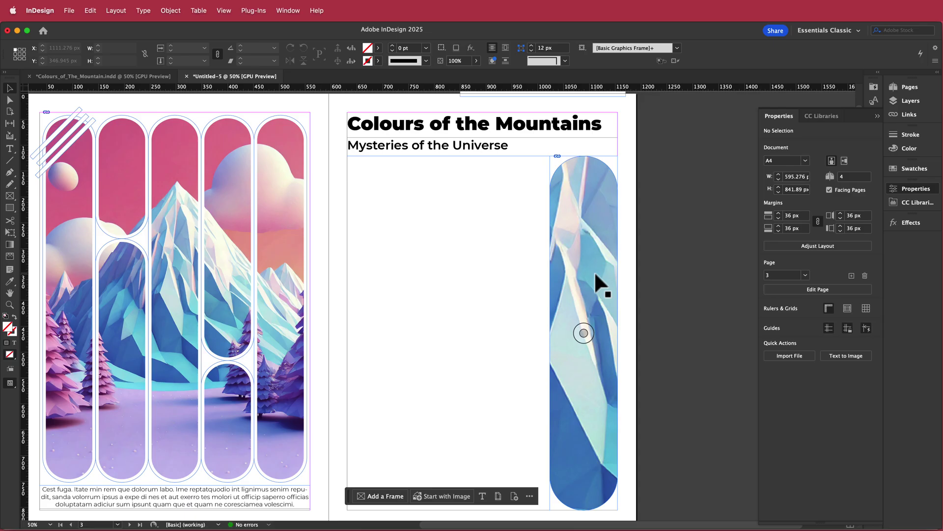
pyautogui.rightClick(585, 321)
pyautogui.click(583, 334)
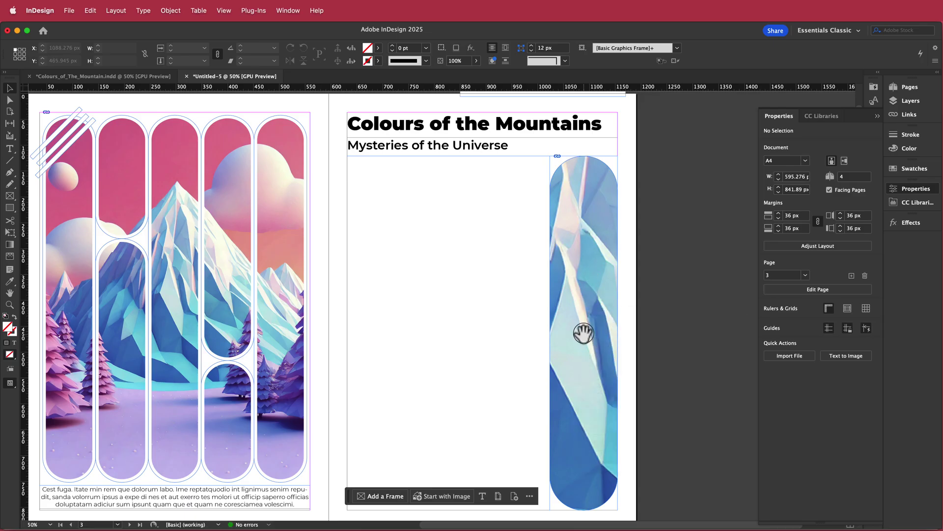
pyautogui.rightClick(584, 334)
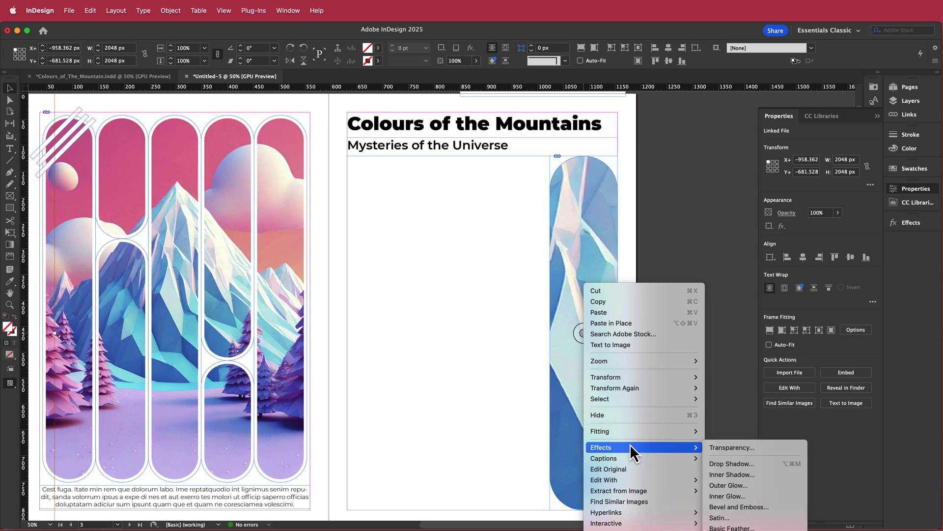
pyautogui.moveTo(627, 429)
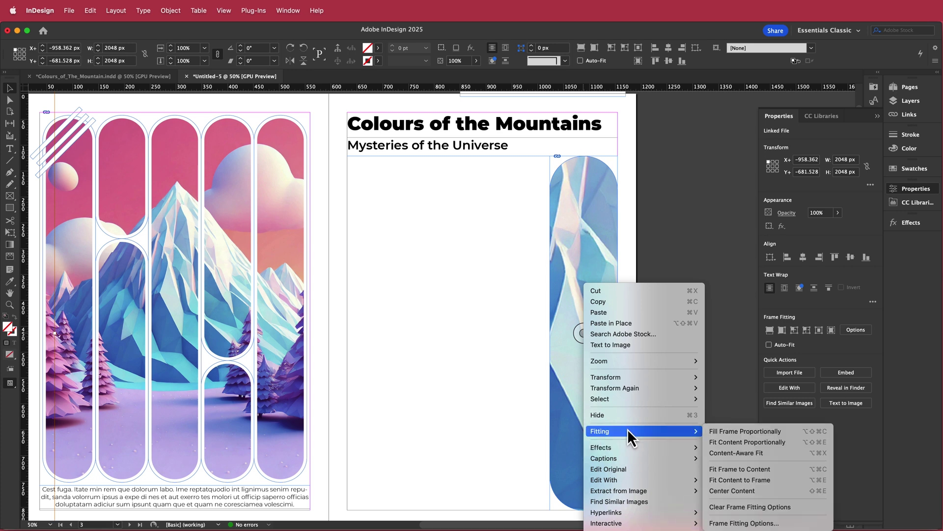
pyautogui.click(715, 432)
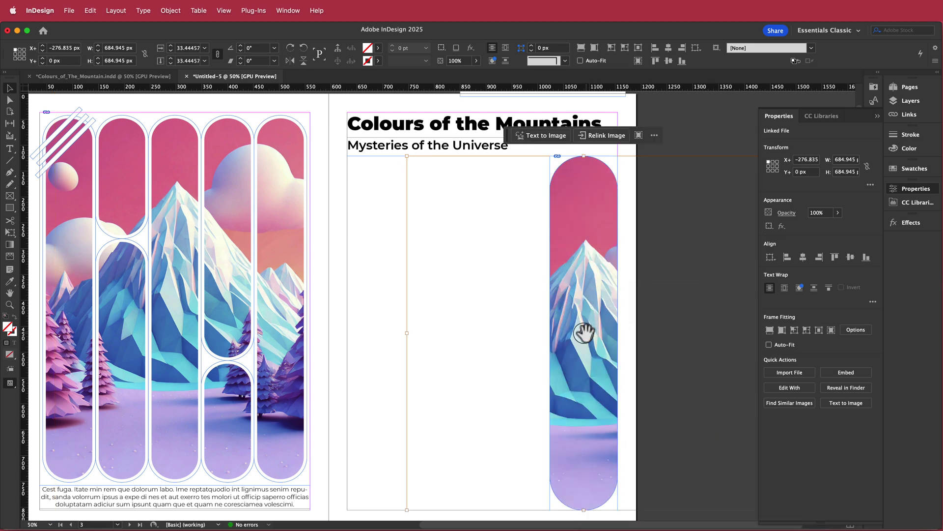
# Step: Shift the mountain image inside the rounded frame horizontally to X+ -37 px, framing the trees and clouds
pyautogui.moveTo(584, 333); pyautogui.dragTo(694, 337)
pyautogui.hotkey('shift', 'Right')
pyautogui.hotkey('shift', 'Right')
pyautogui.hotkey('shift', 'Right')
pyautogui.hotkey('shift', 'Right')
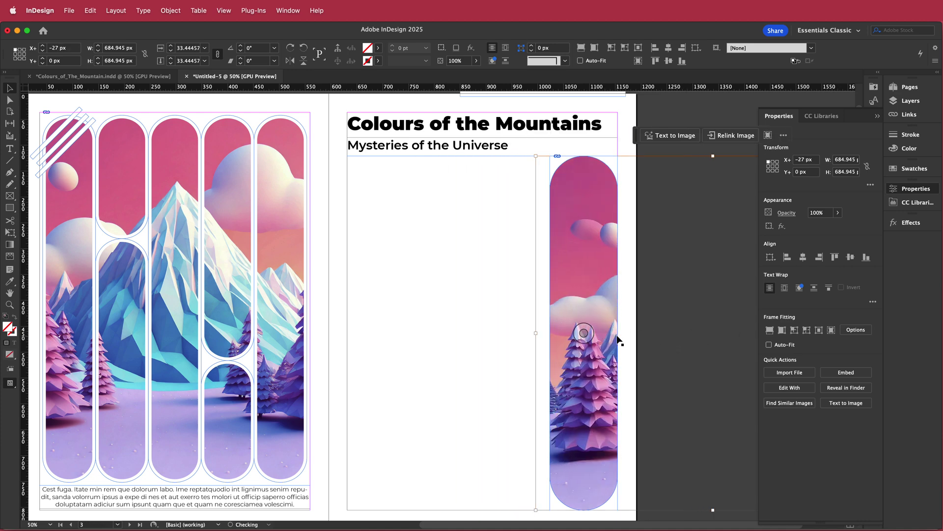
pyautogui.hotkey('shift', 'Left')
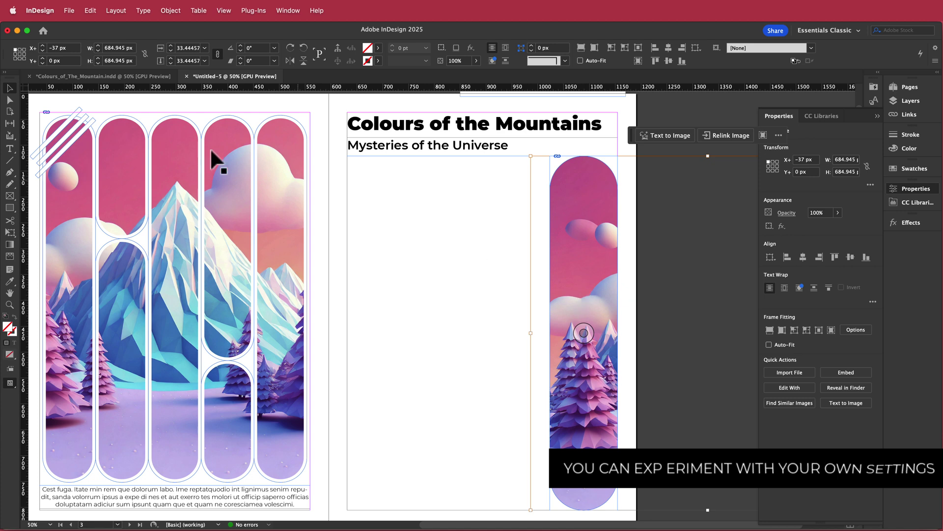
# Step: Duplicate the three diagonal white stripes from page 2 onto the upper end of page 3's rounded image column
pyautogui.click(67, 142)
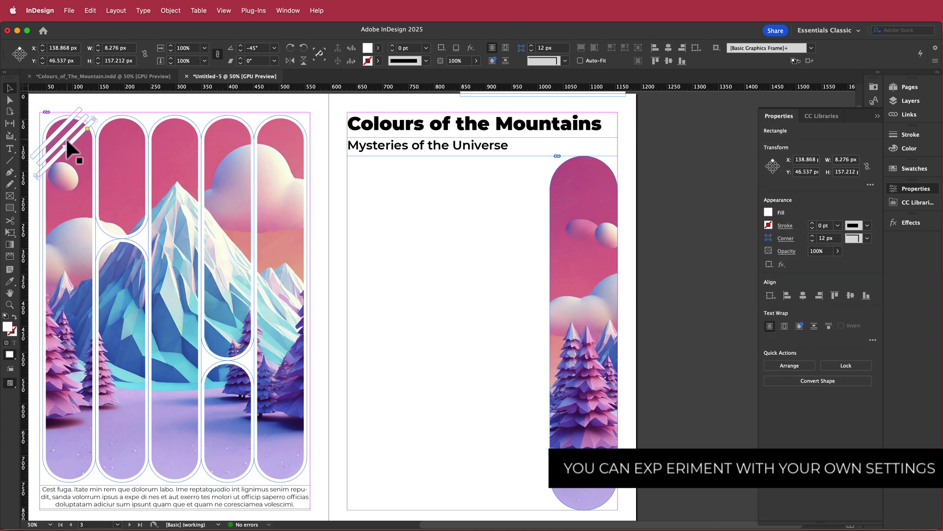
pyautogui.keyDown('shift'); pyautogui.click(63, 135); pyautogui.keyUp('shift')
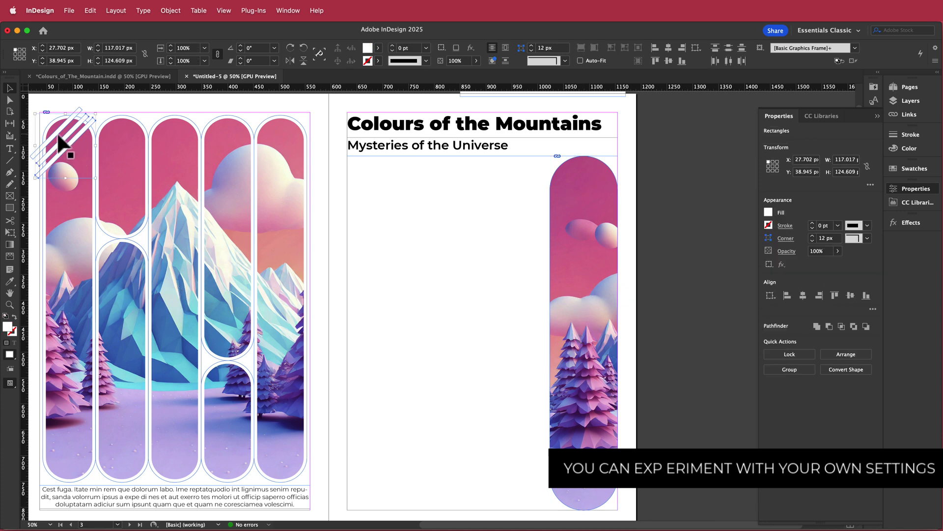
pyautogui.keyDown('shift'); pyautogui.click(55, 131); pyautogui.keyUp('shift')
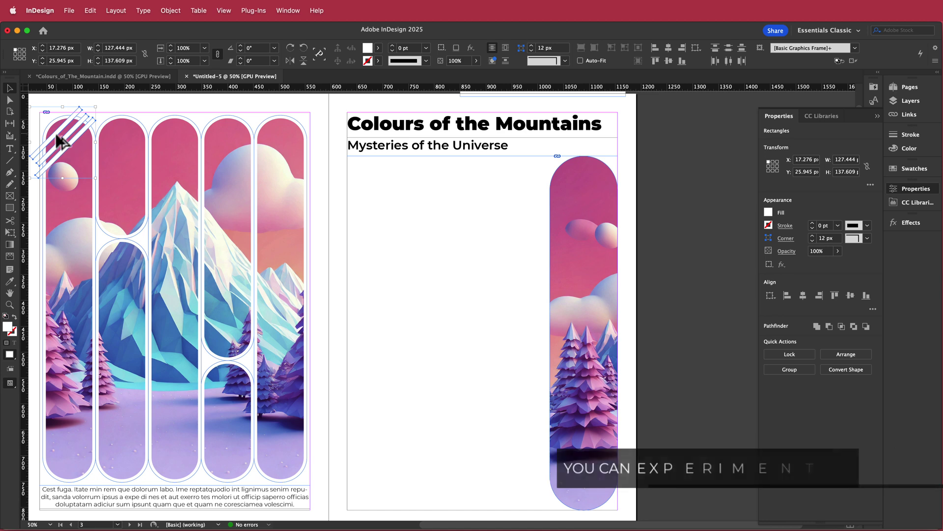
pyautogui.moveTo(55, 131); pyautogui.dragTo(566, 179)
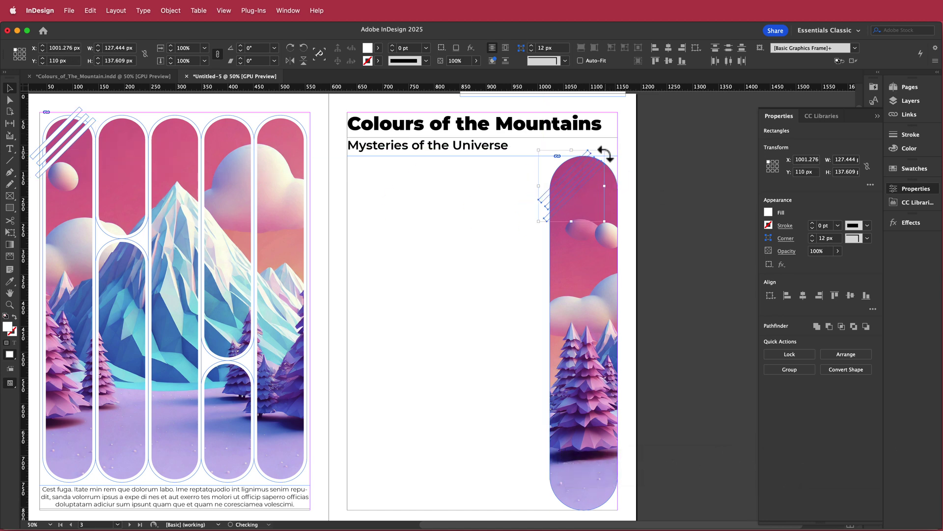
# Step: Enlarge the copied stripes to about 139 by 143 px overall and bring them to the front of the image
pyautogui.moveTo(604, 152); pyautogui.dragTo(614, 142)
pyautogui.doubleClick(545, 199)
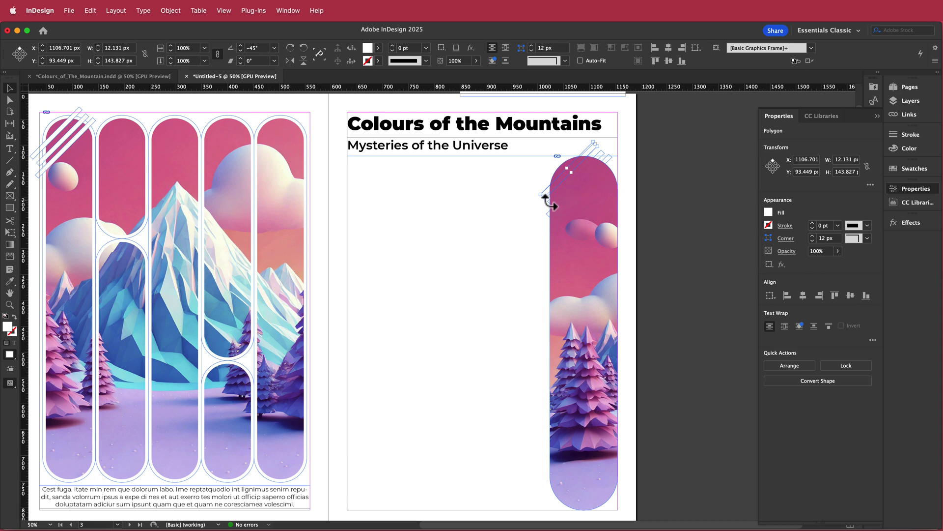
pyautogui.click(547, 205)
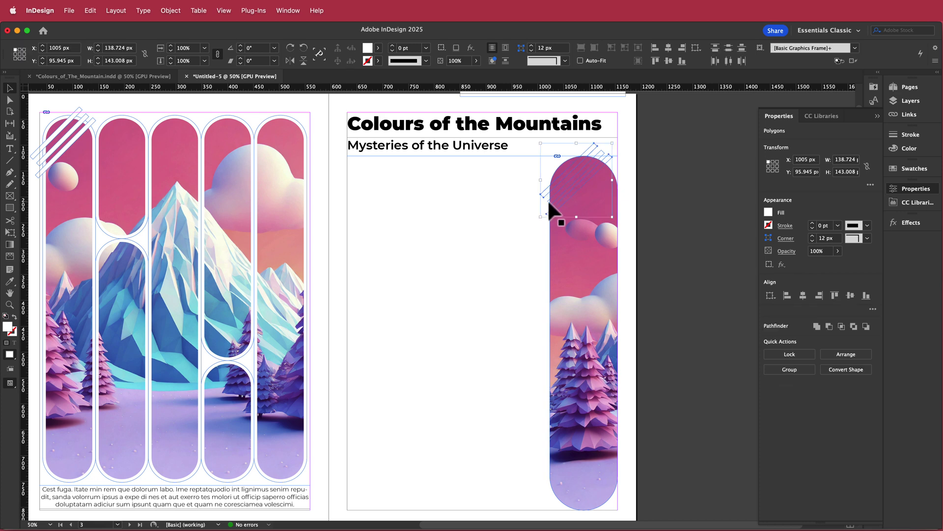
pyautogui.rightClick(544, 193)
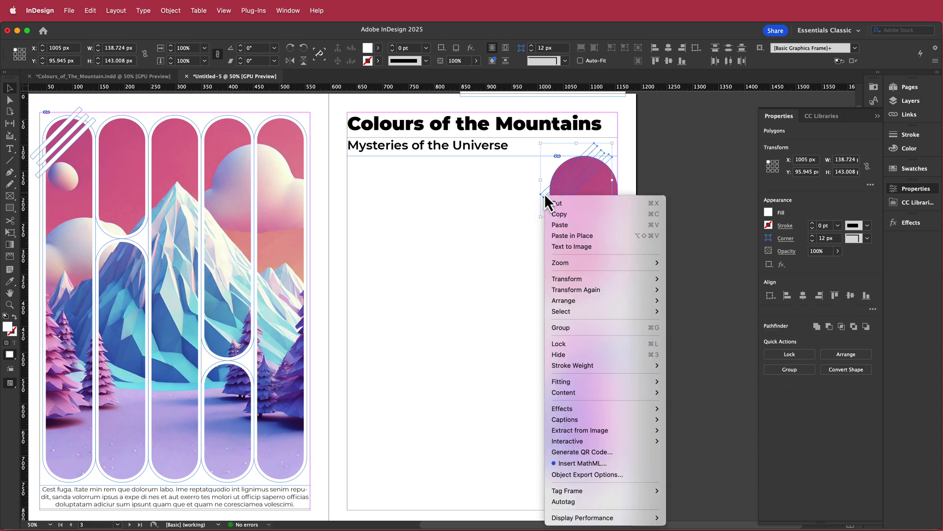
pyautogui.moveTo(606, 300)
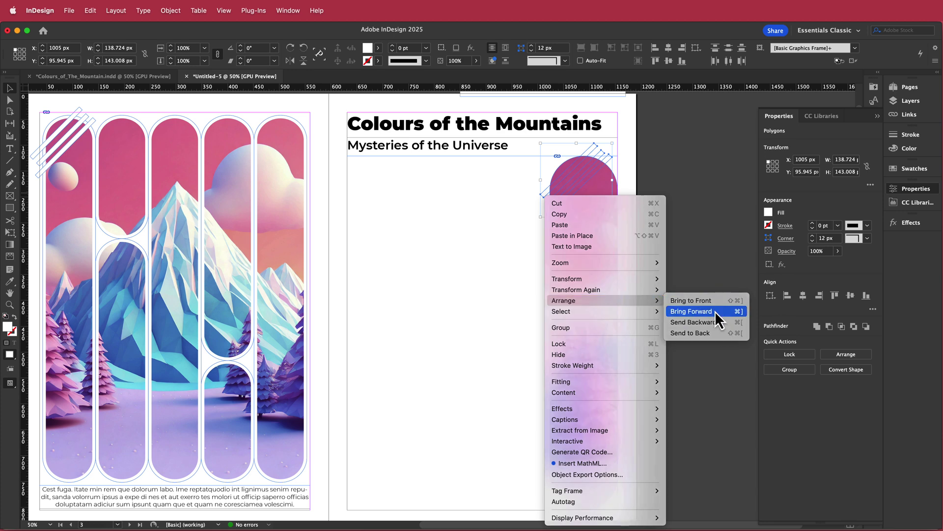
pyautogui.click(705, 300)
pyautogui.click(679, 176)
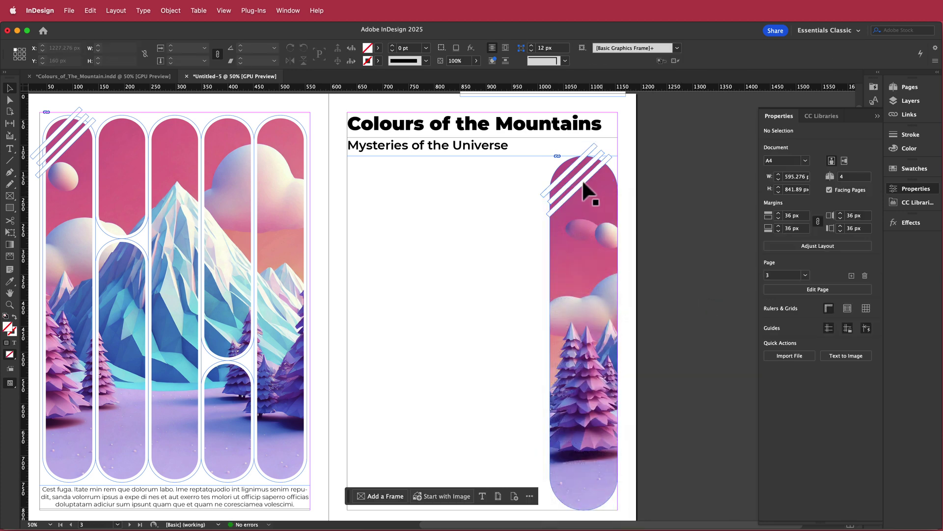
# Step: Try to adjust the lower end of the middle copied stripe and check the spread in preview mode
pyautogui.click(558, 197)
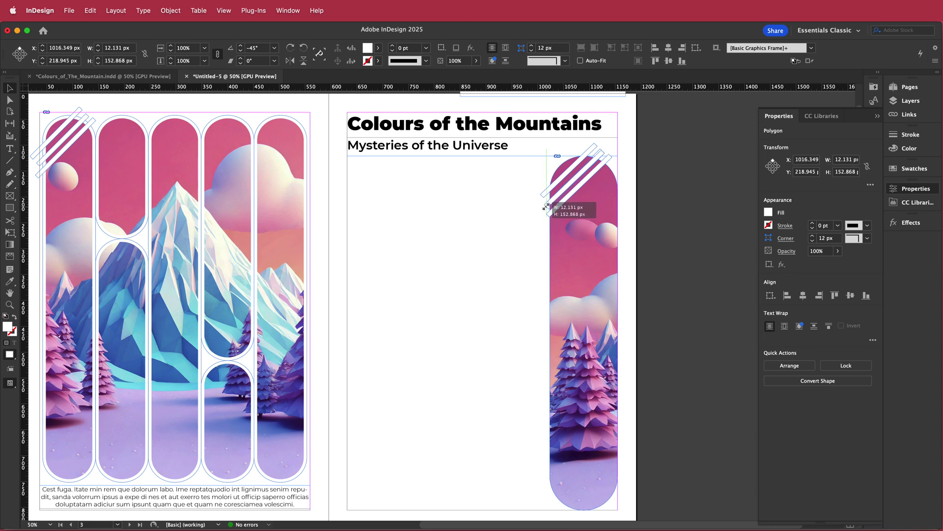
pyautogui.moveTo(546, 199); pyautogui.dragTo(544, 190)
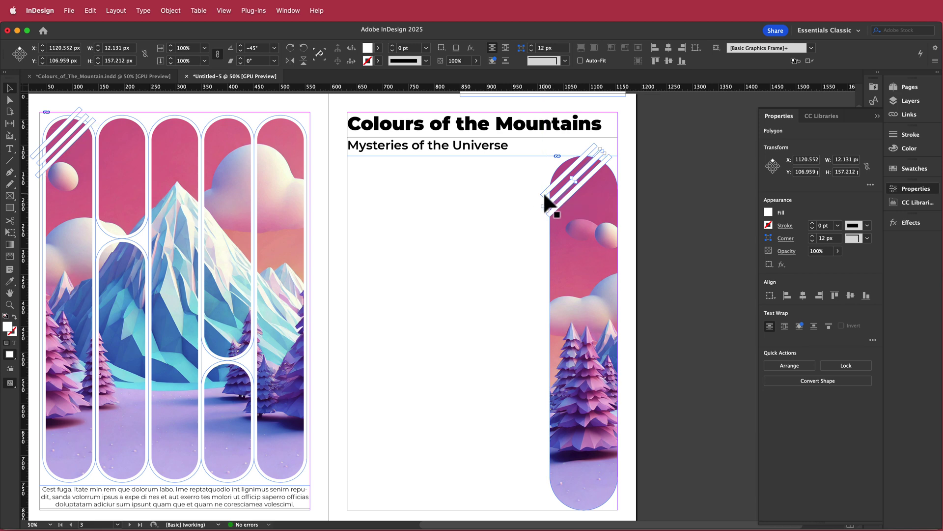
pyautogui.press('w')
pyautogui.click(641, 195)
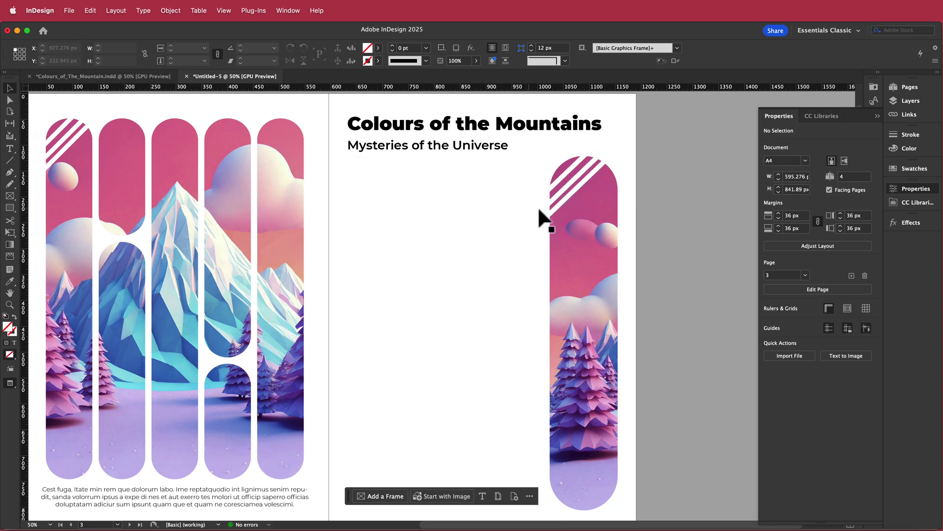
pyautogui.press('w')
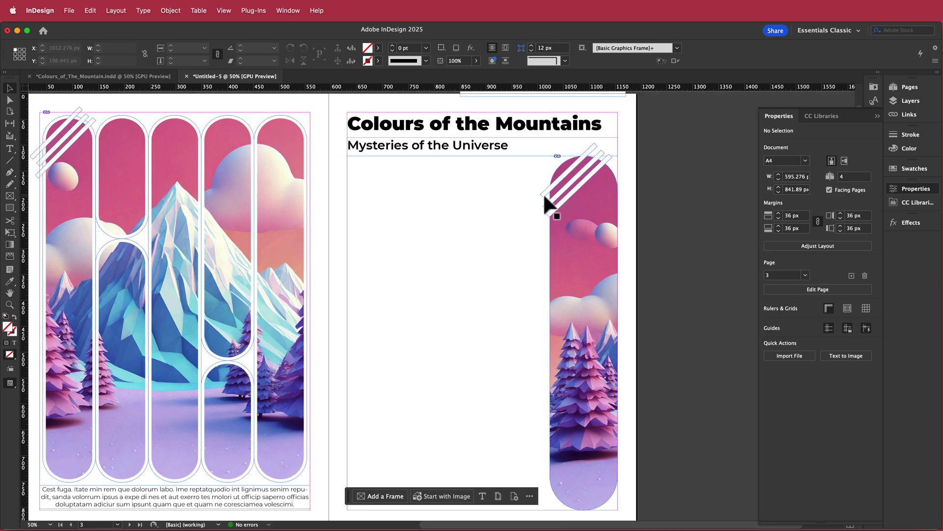
# Step: Shorten the lower end of the upper copied stripe, trim the middle one to about 152 px long, and check the spread in preview
pyautogui.click(543, 192)
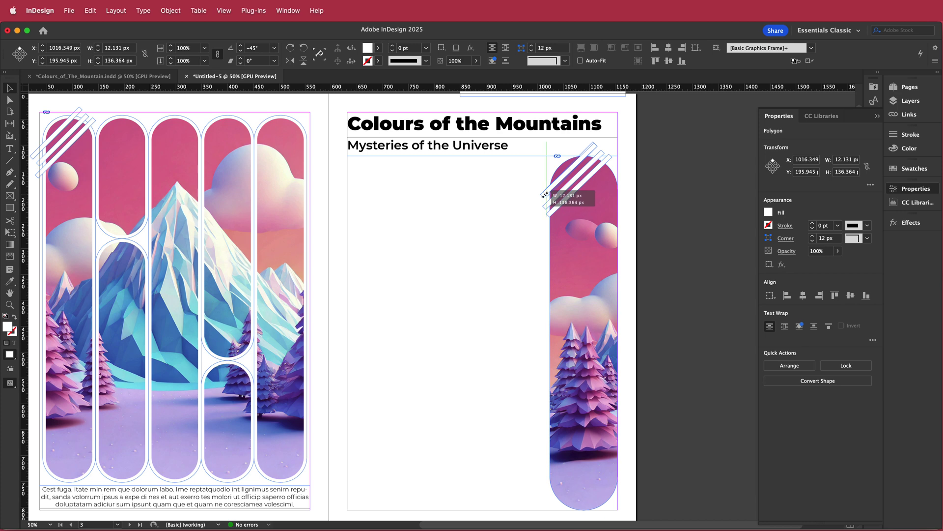
pyautogui.moveTo(545, 195); pyautogui.dragTo(547, 206)
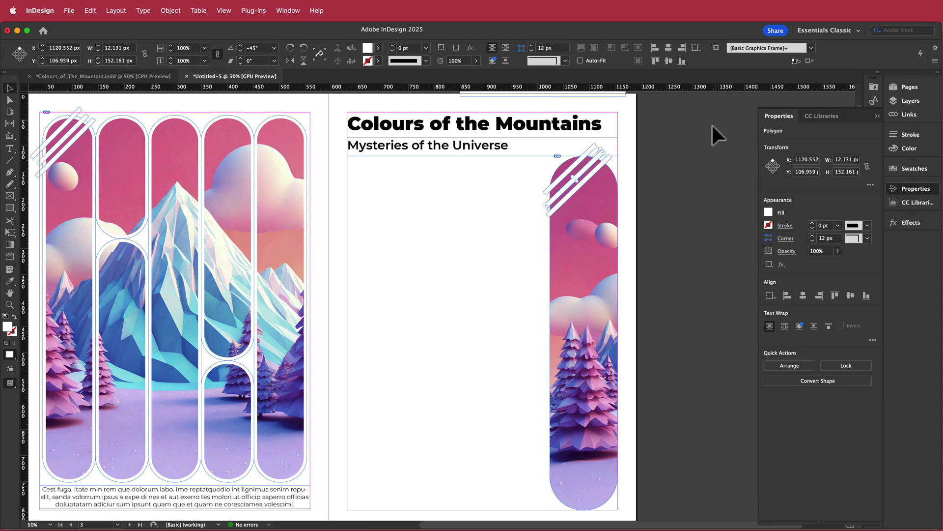
pyautogui.click(689, 164)
pyautogui.press('w')
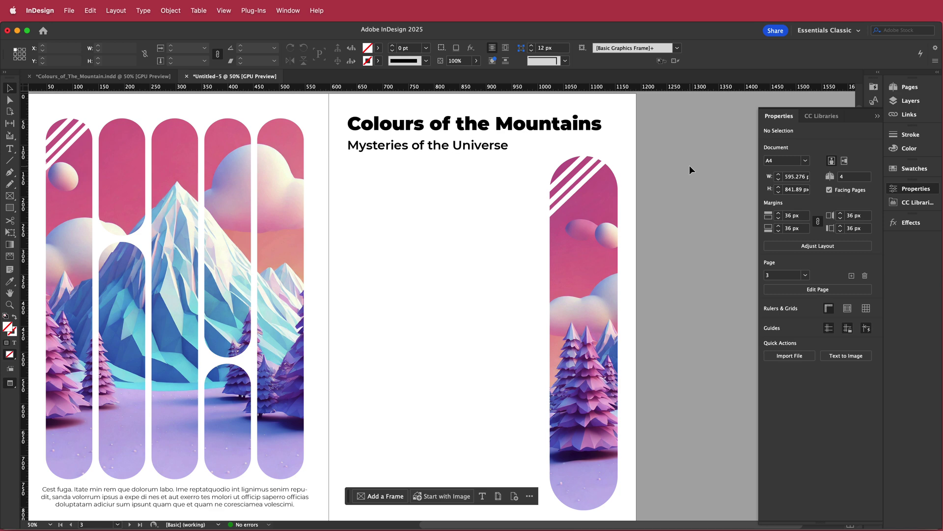
pyautogui.press('w')
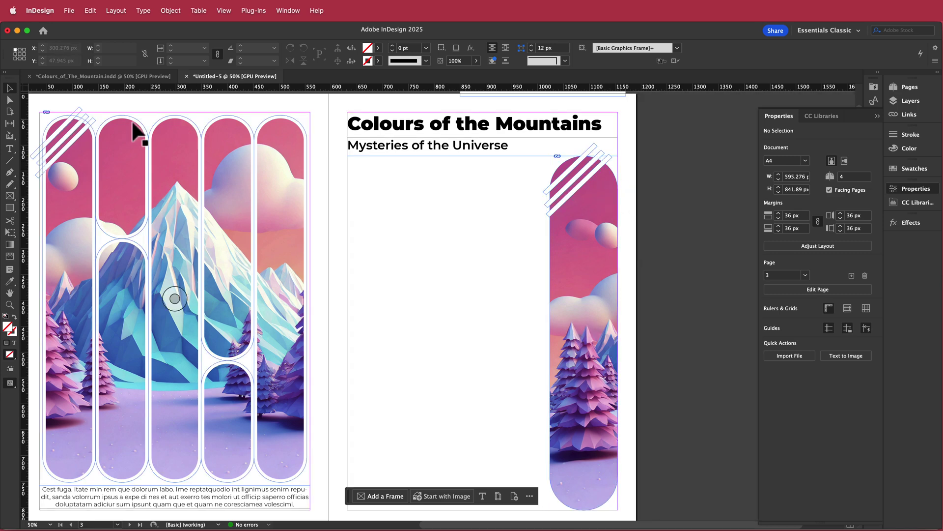
# Step: Draw a body text frame below the subtitle, beside the image column, and set its sample text "sd" to Montserrat Light
pyautogui.click(9, 149)
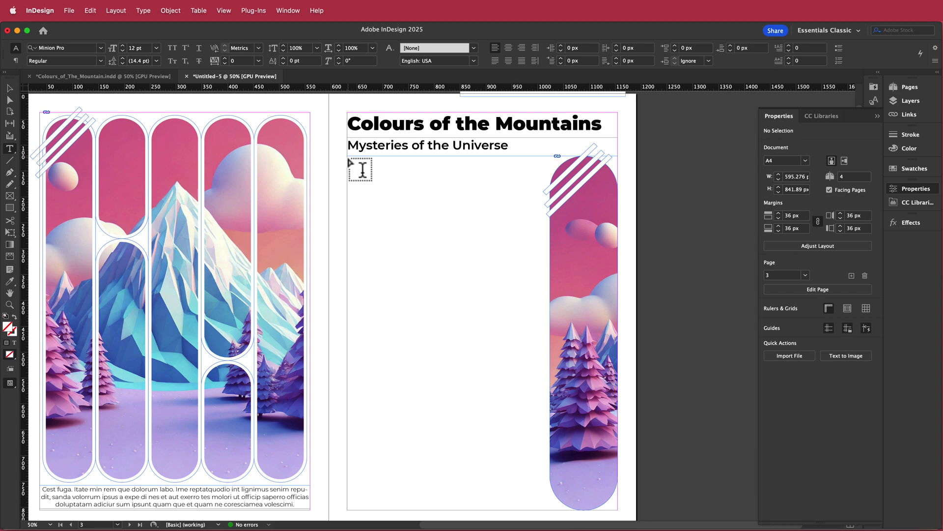
pyautogui.moveTo(347, 156); pyautogui.dragTo(542, 311)
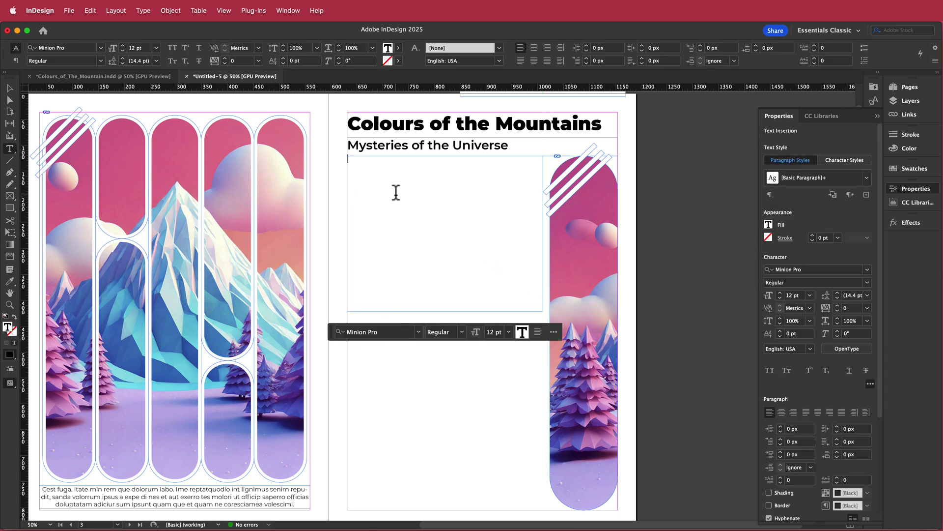
pyautogui.doubleClick(351, 158)
pyautogui.moveTo(350, 158); pyautogui.dragTo(430, 328)
pyautogui.click(402, 328)
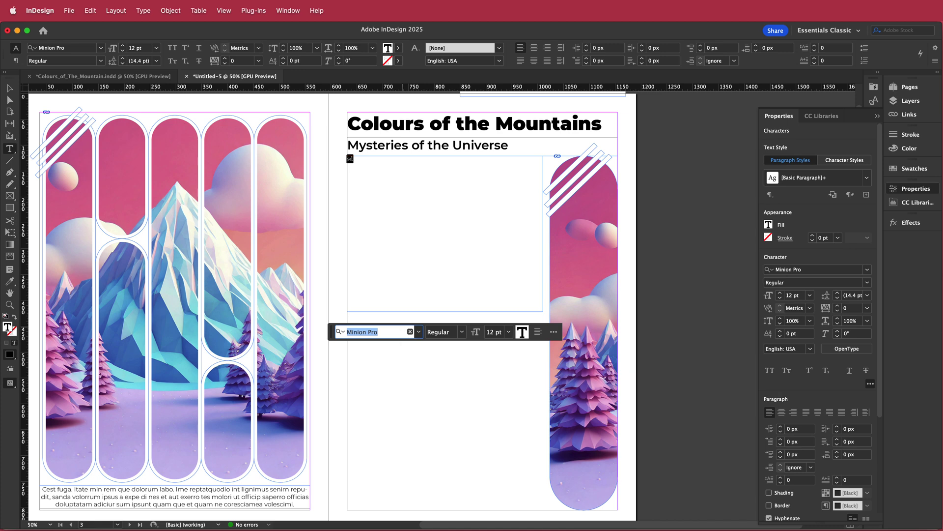
pyautogui.write('mon')
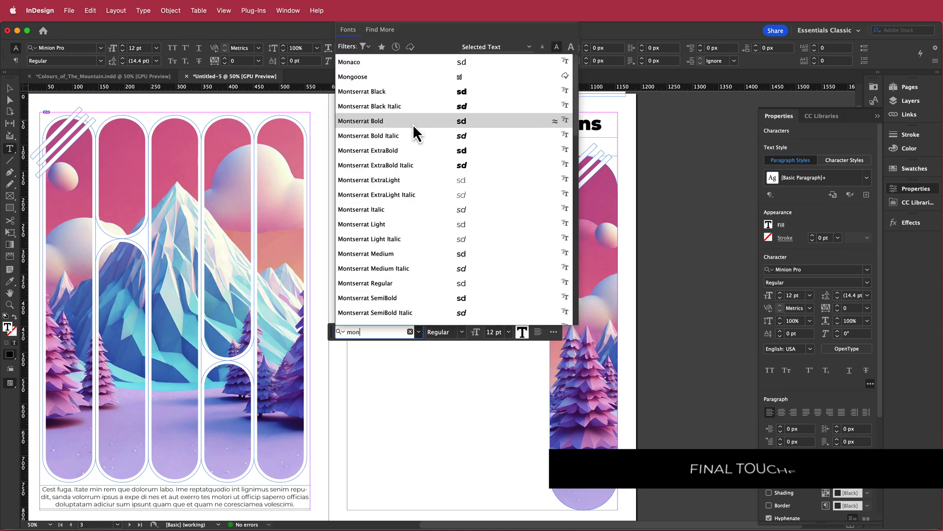
pyautogui.click(407, 223)
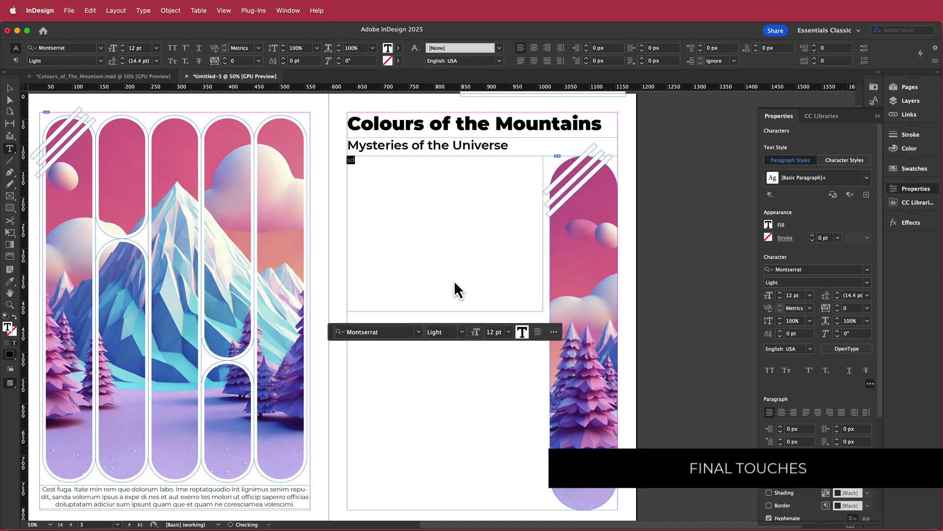
# Step: Check the caption's font settings on page 2 and fill page 3's body text frame with placeholder text
pyautogui.click(250, 490)
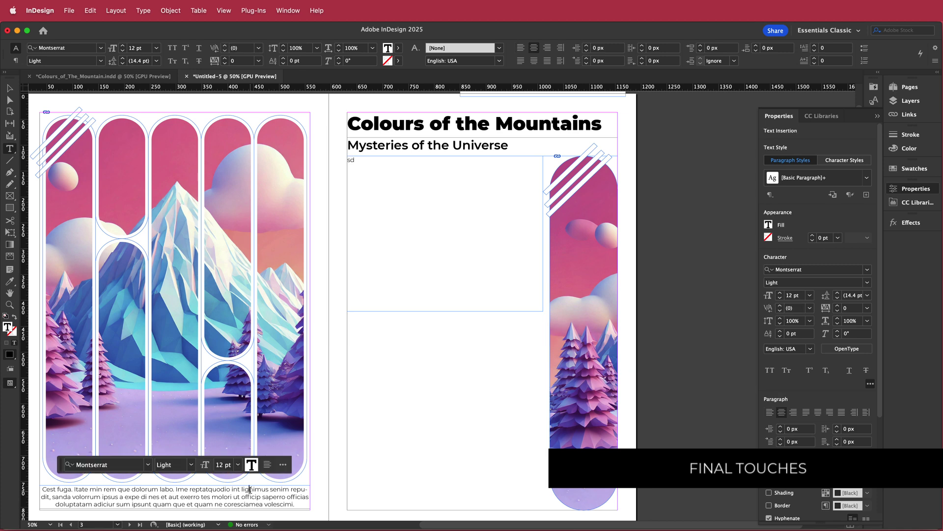
pyautogui.doubleClick(354, 162)
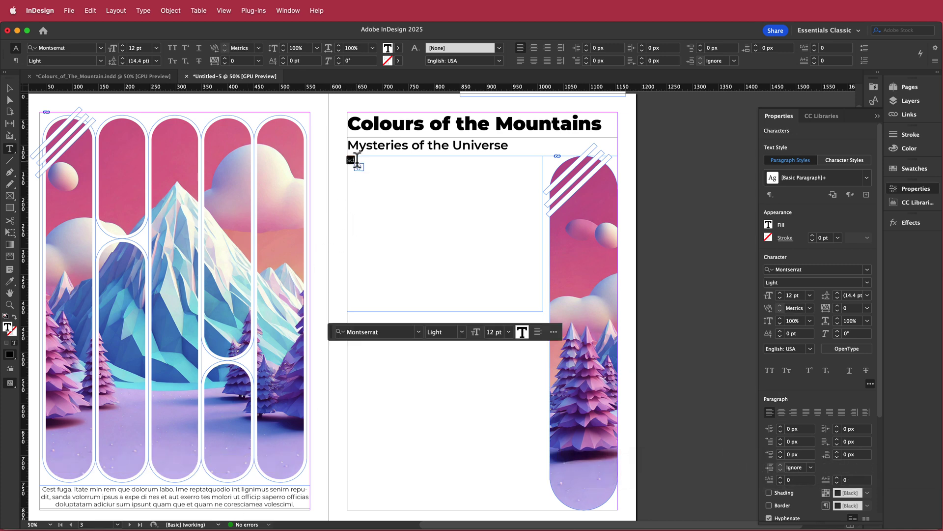
pyautogui.rightClick(354, 160)
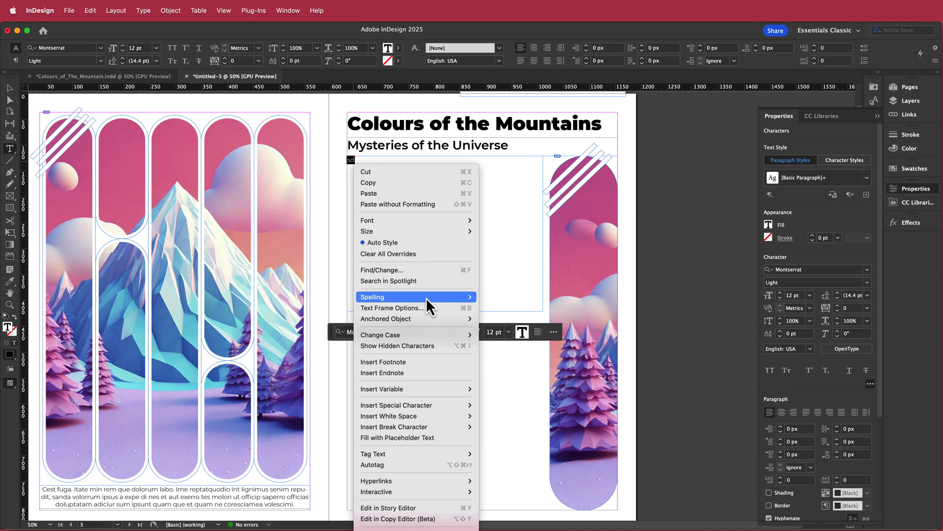
pyautogui.moveTo(426, 297)
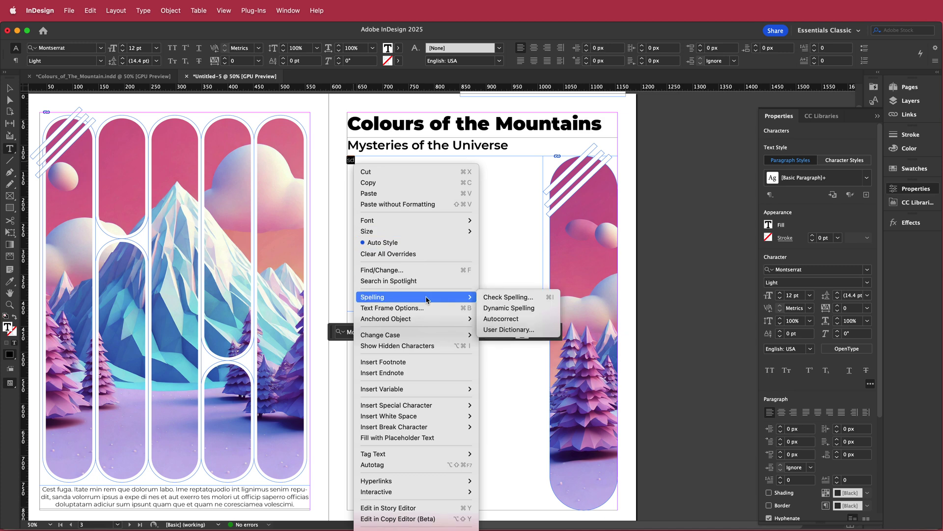
pyautogui.click(438, 437)
pyautogui.click(478, 264)
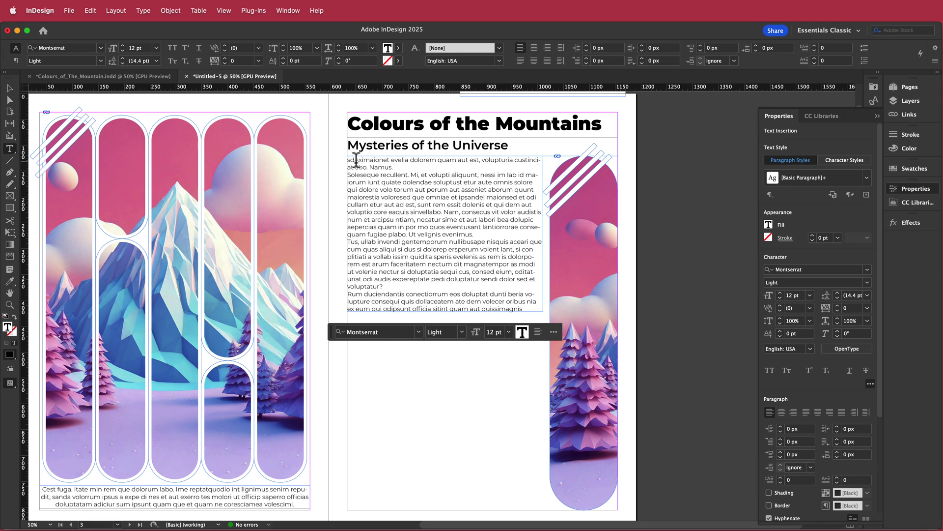
# Step: Replace the "sd" at the start of page 3's body text with "A" and make it a three-line drop cap
pyautogui.moveTo(356, 161); pyautogui.dragTo(347, 160)
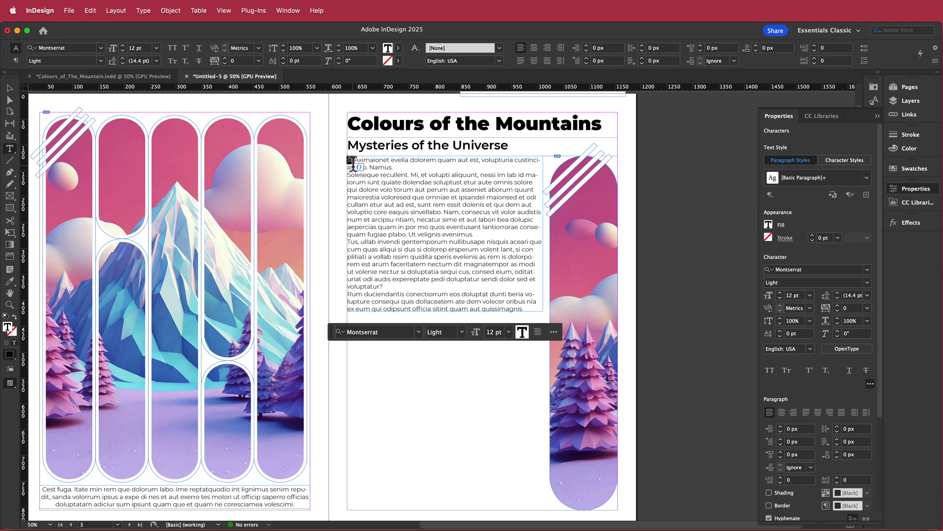
pyautogui.write('A')
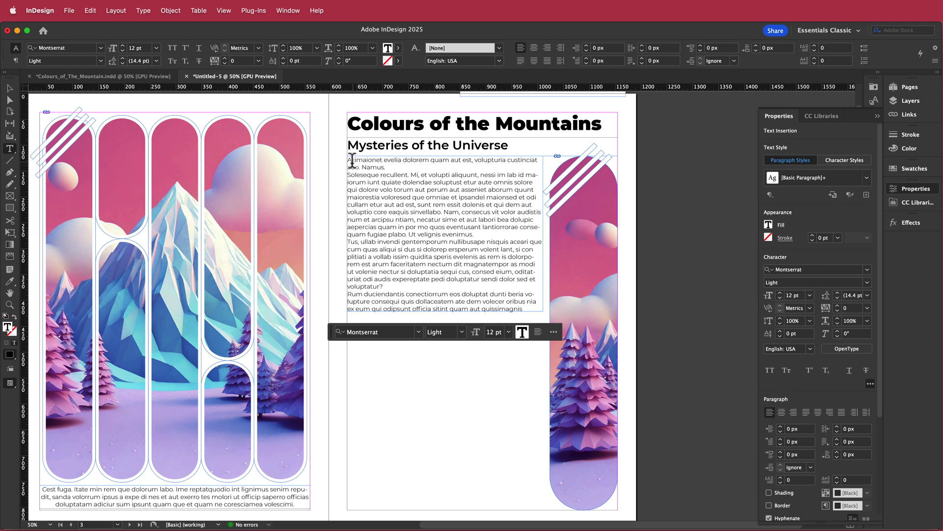
pyautogui.hotkey('shift', 'Left')
pyautogui.click(780, 478)
pyautogui.click(781, 477)
pyautogui.click(481, 226)
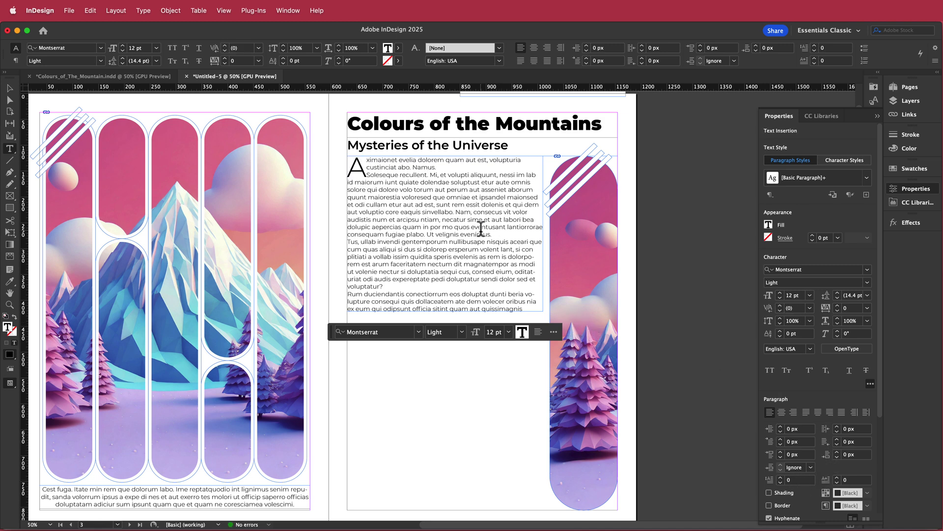
# Step: Duplicate the subtitle frame below the body text, narrow the copy to the body frame's width, and change its text to “Too cold for many”
pyautogui.click(9, 88)
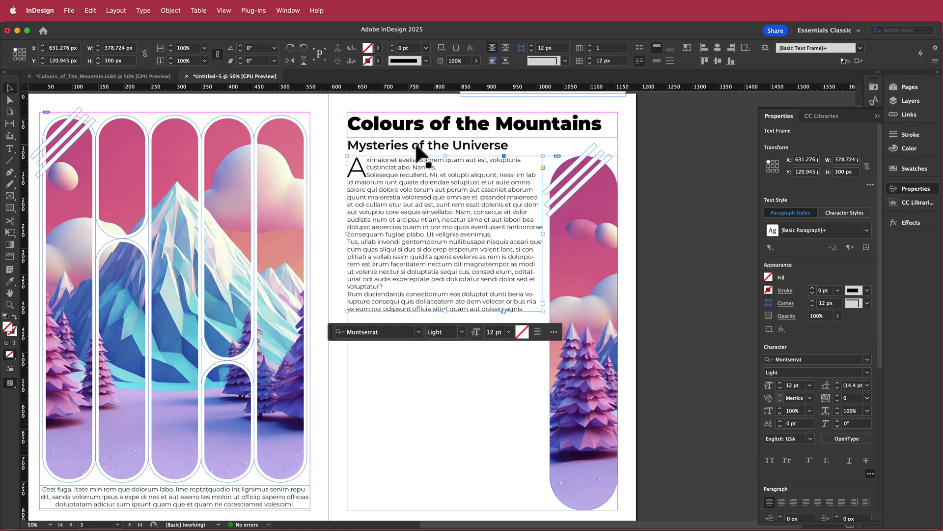
pyautogui.moveTo(420, 146); pyautogui.dragTo(420, 325)
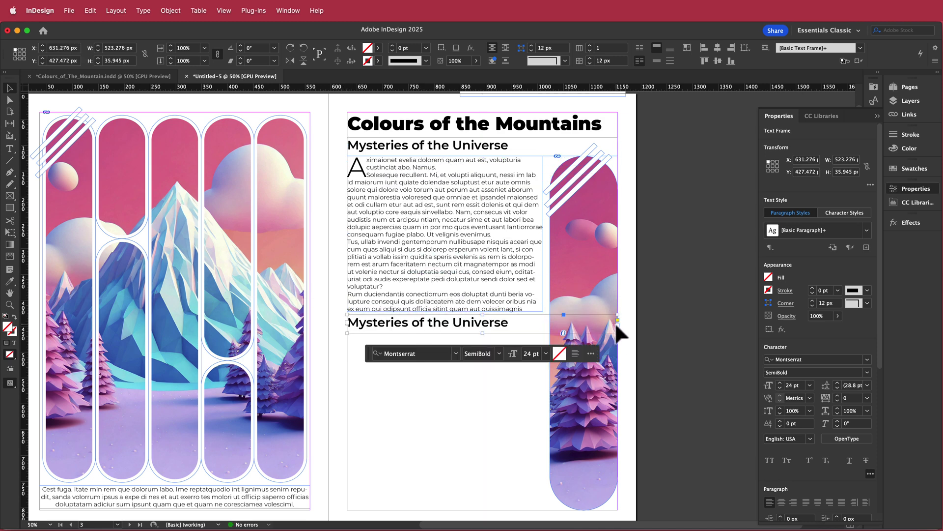
pyautogui.moveTo(567, 328); pyautogui.dragTo(543, 325)
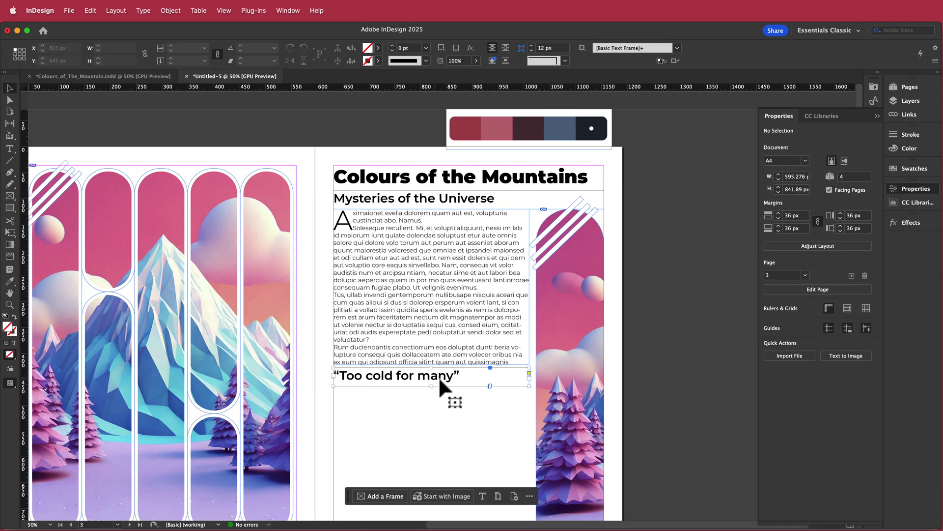
# Step: Recolour the “Too cold for many” quote with the dark red sampled from the palette image above the page
pyautogui.doubleClick(438, 376)
pyautogui.moveTo(471, 376); pyautogui.dragTo(316, 385)
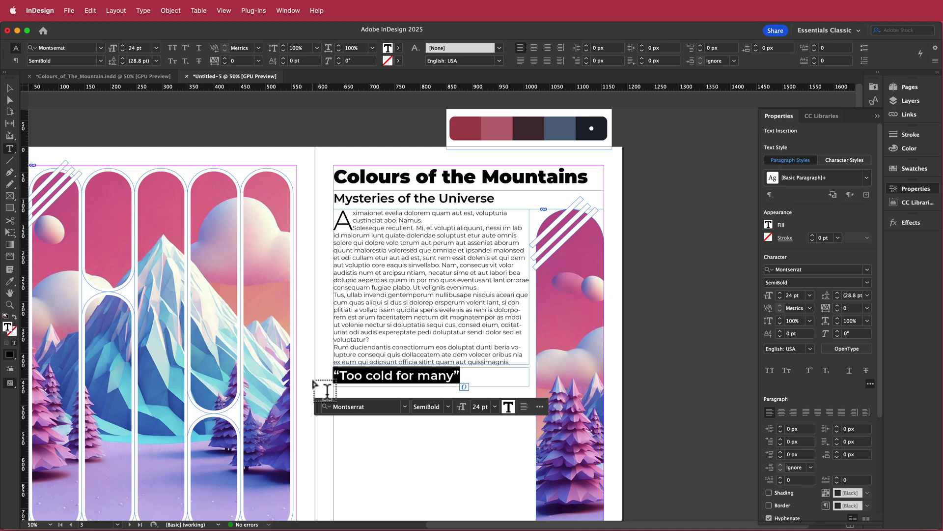
pyautogui.click(768, 226)
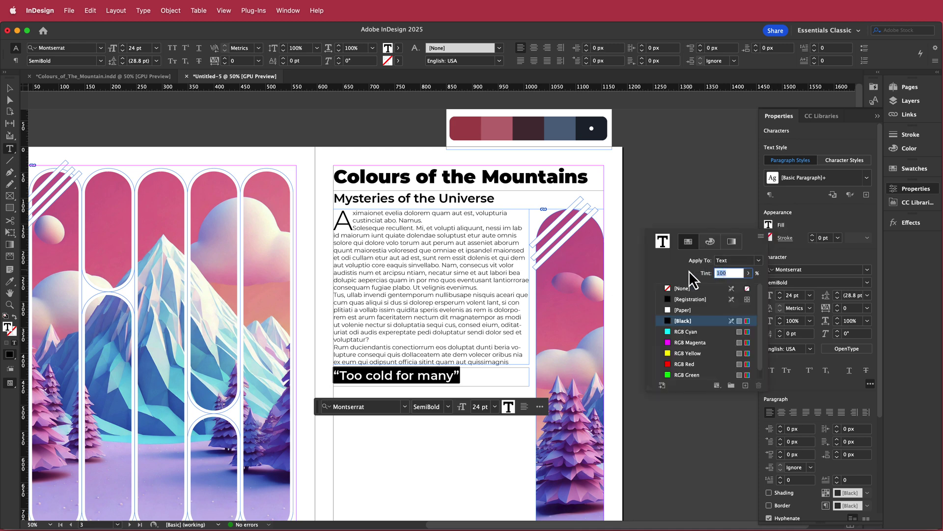
pyautogui.click(686, 311)
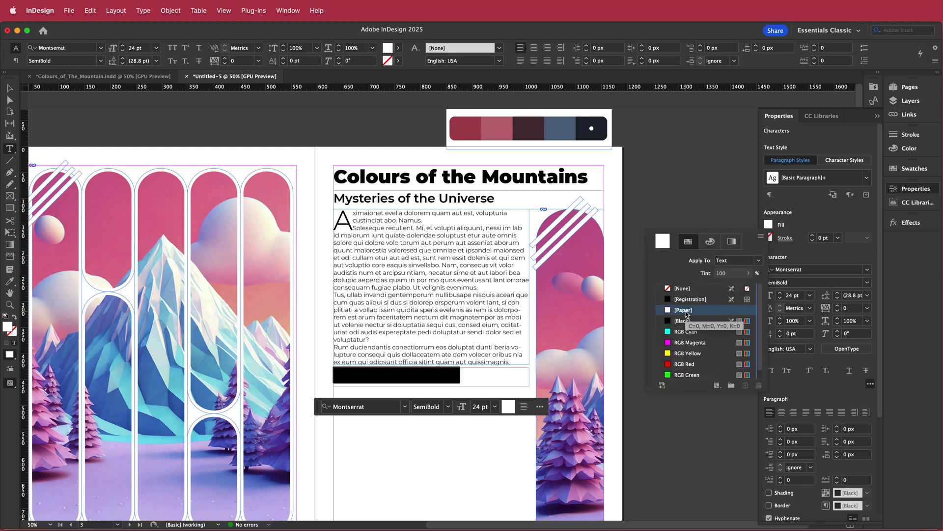
pyautogui.moveTo(686, 311); pyautogui.dragTo(656, 295)
pyautogui.press('i')
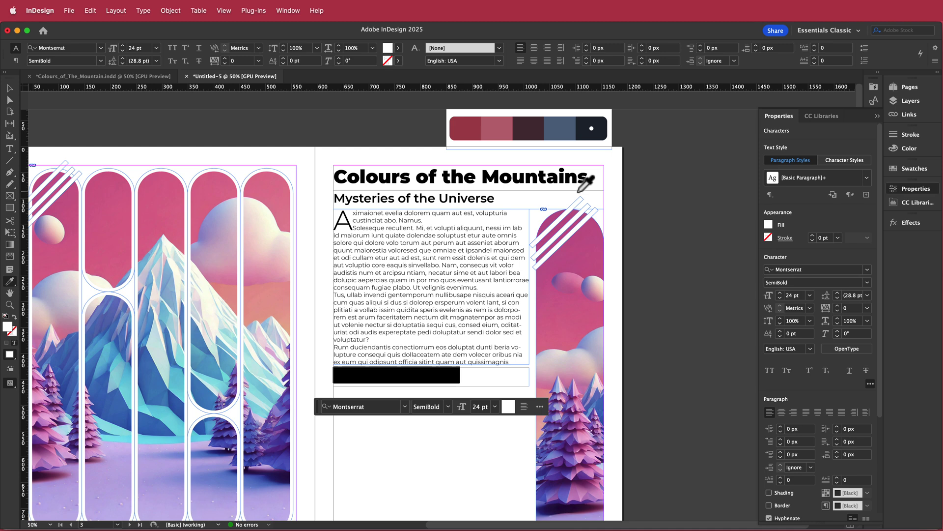
pyautogui.click(468, 132)
pyautogui.click(10, 88)
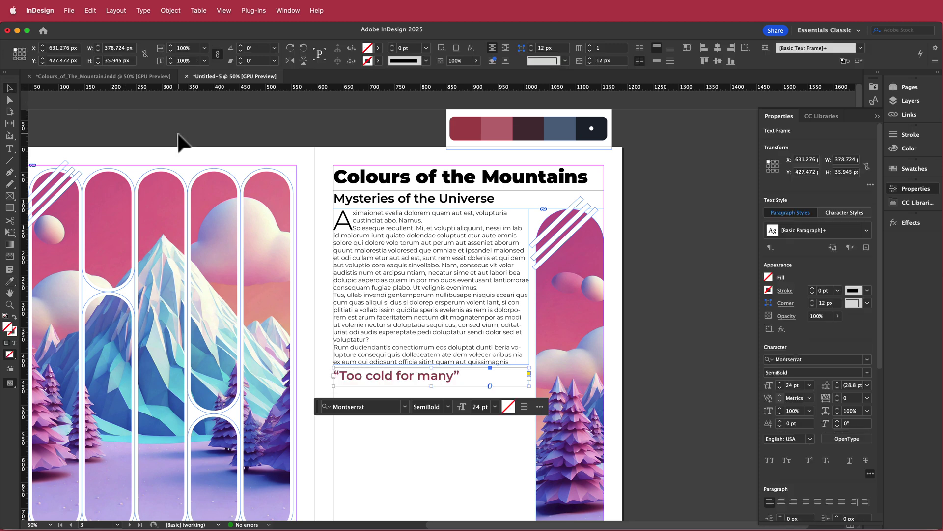
pyautogui.click(179, 136)
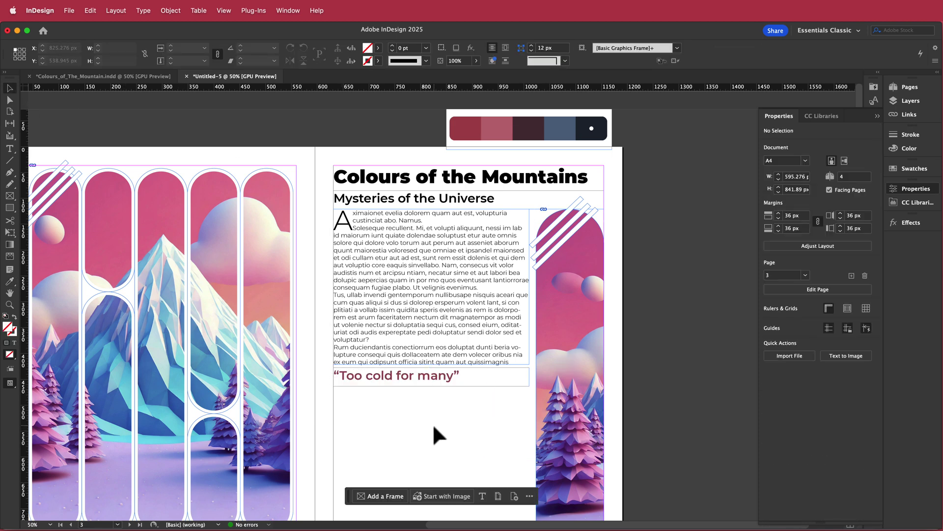
# Step: Draw a horizontal line about 365 px long under the quote and set its stroke weight to 6 pt
pyautogui.scroll(-3, 429, 322)
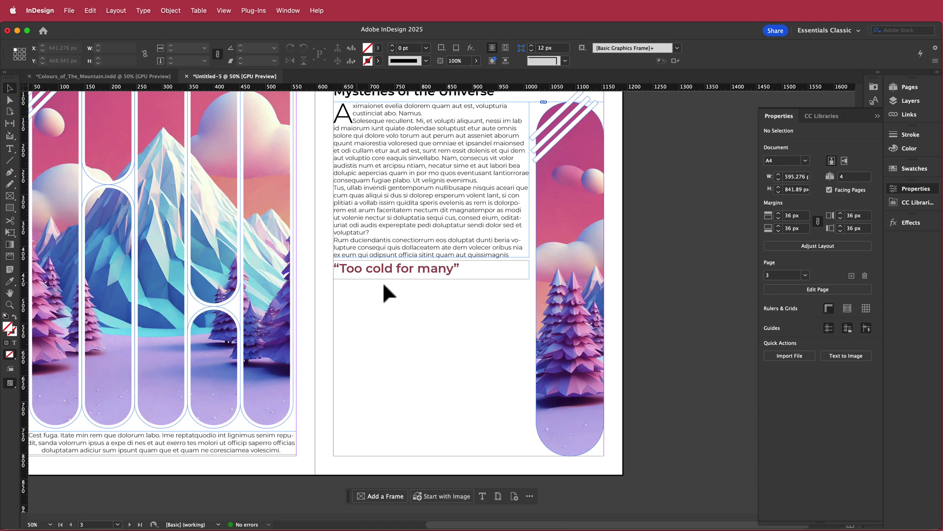
pyautogui.click(10, 161)
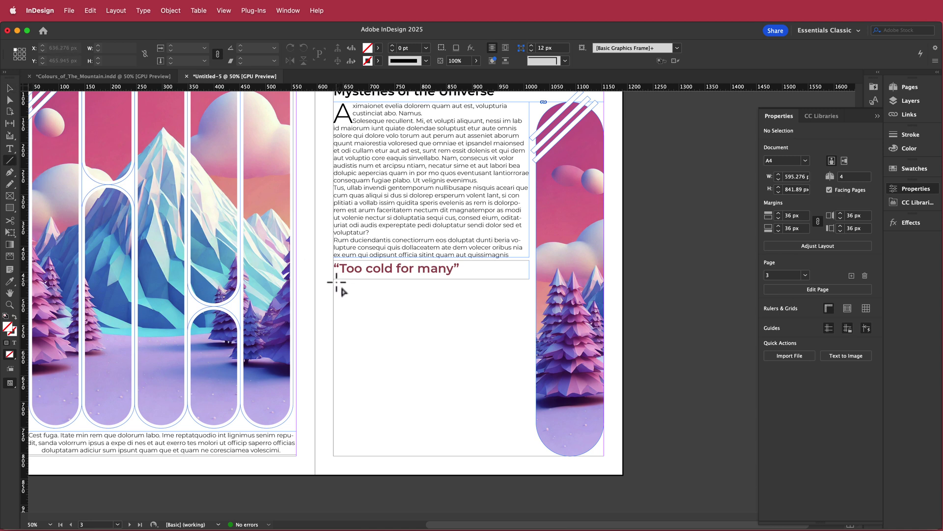
pyautogui.moveTo(337, 282); pyautogui.dragTo(525, 279)
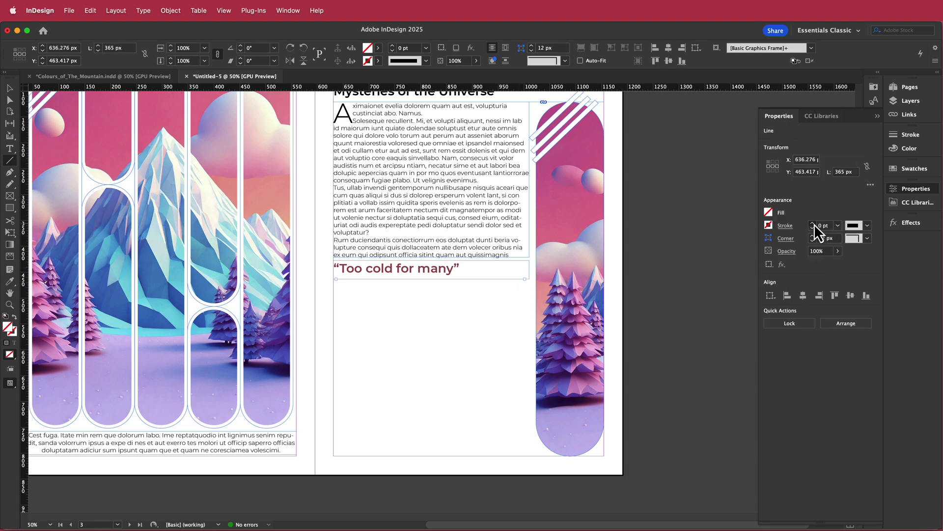
pyautogui.click(813, 223)
pyautogui.click(813, 223)
pyautogui.click(813, 223)
pyautogui.click(813, 223)
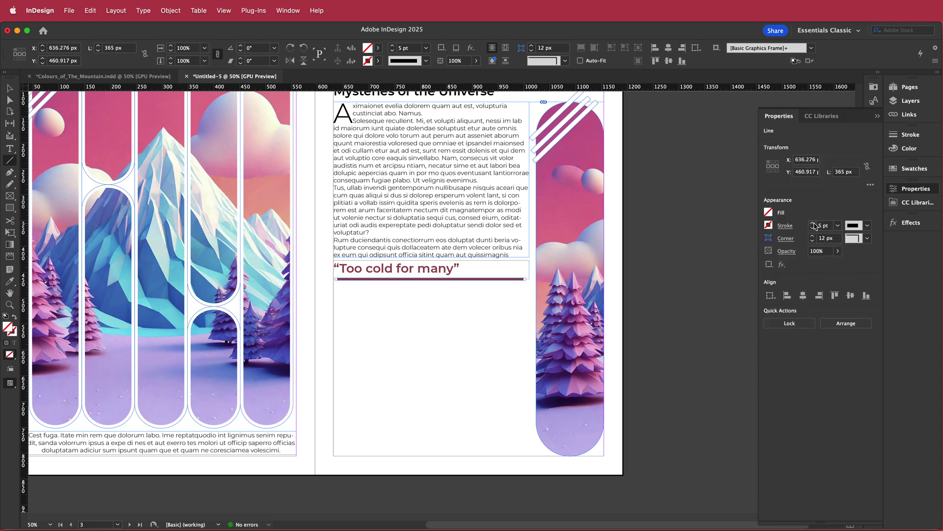
pyautogui.click(814, 223)
pyautogui.click(10, 89)
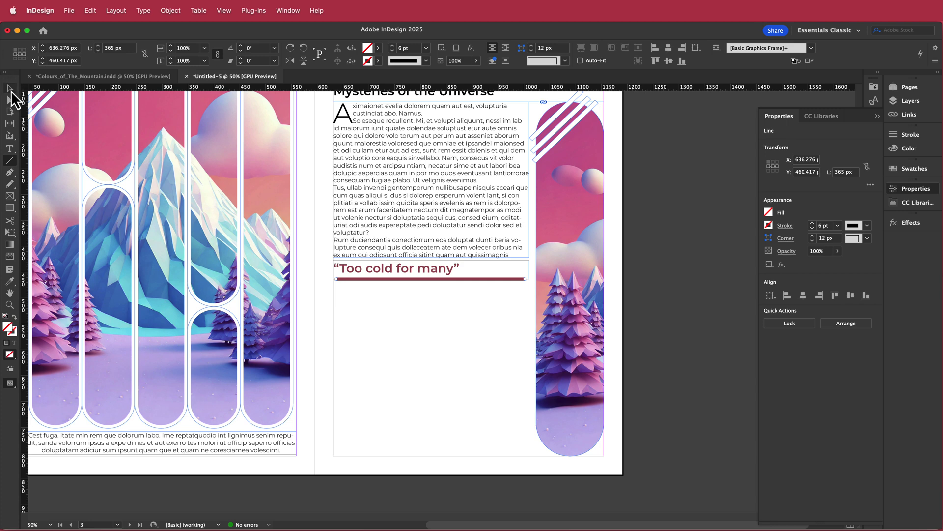
# Step: Align the line's start with the quote's frame edge and shorten the line to the quote text's width, 244 px
pyautogui.press('super+equal')
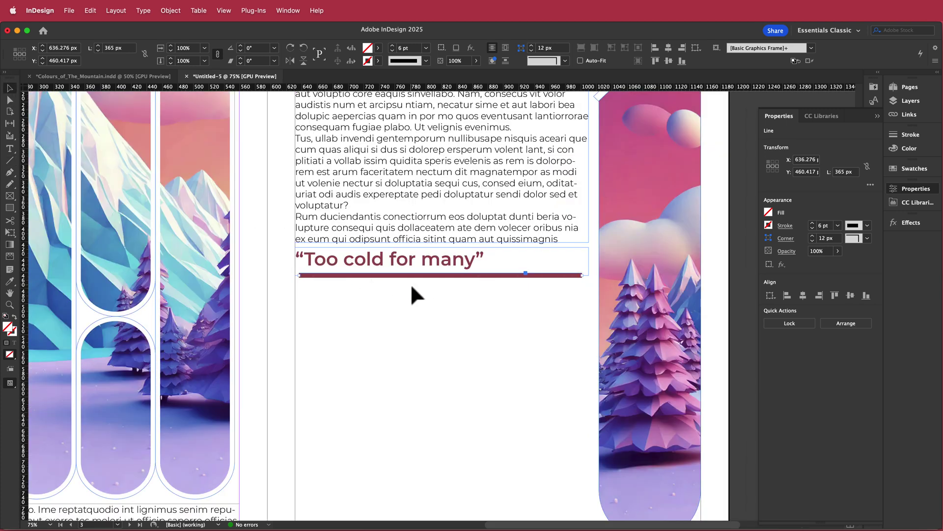
pyautogui.click(445, 312)
pyautogui.click(311, 275)
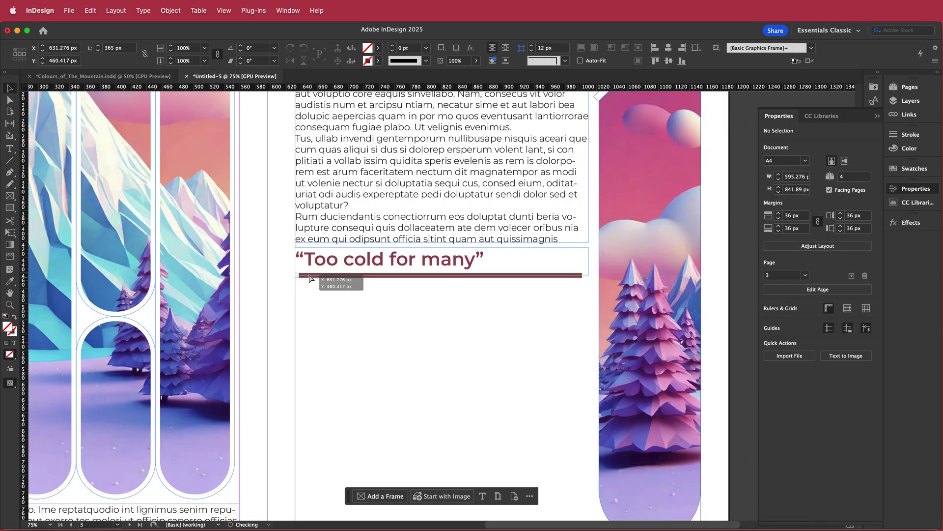
pyautogui.moveTo(579, 278); pyautogui.dragTo(485, 279)
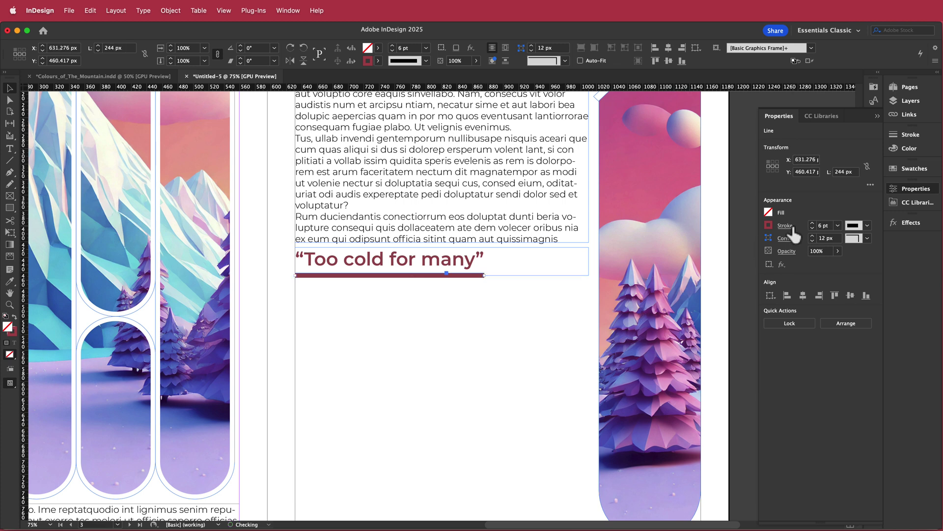
# Step: Set the quote underline's stroke style to Left Slant Hash
pyautogui.click(867, 225)
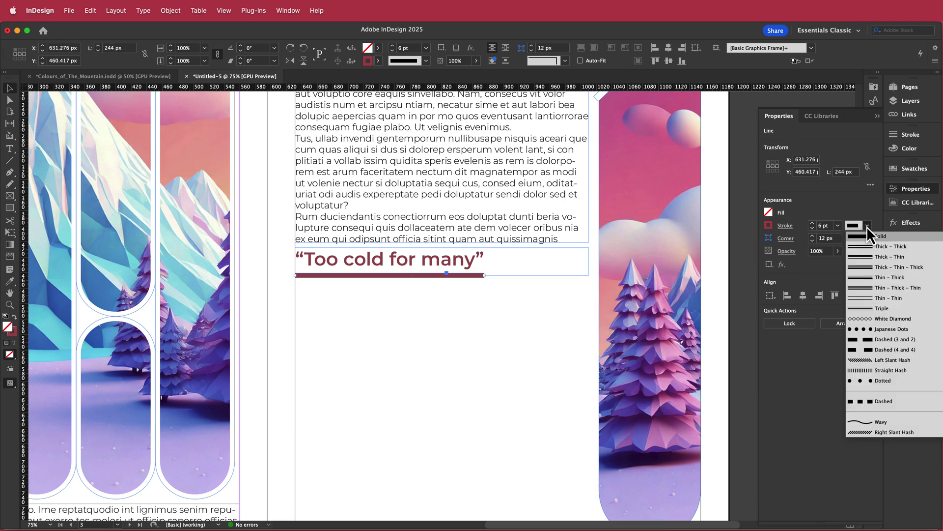
pyautogui.click(866, 361)
pyautogui.click(484, 334)
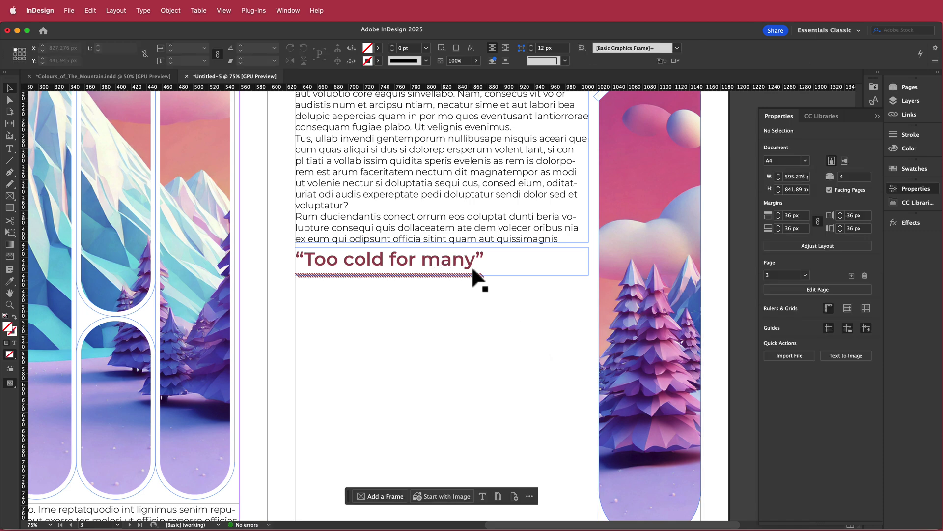
# Step: Duplicate the body text frame below the underlined quote and split the copy into 2 columns
pyautogui.press('super+minus')
pyautogui.scroll(-3, 472, 295)
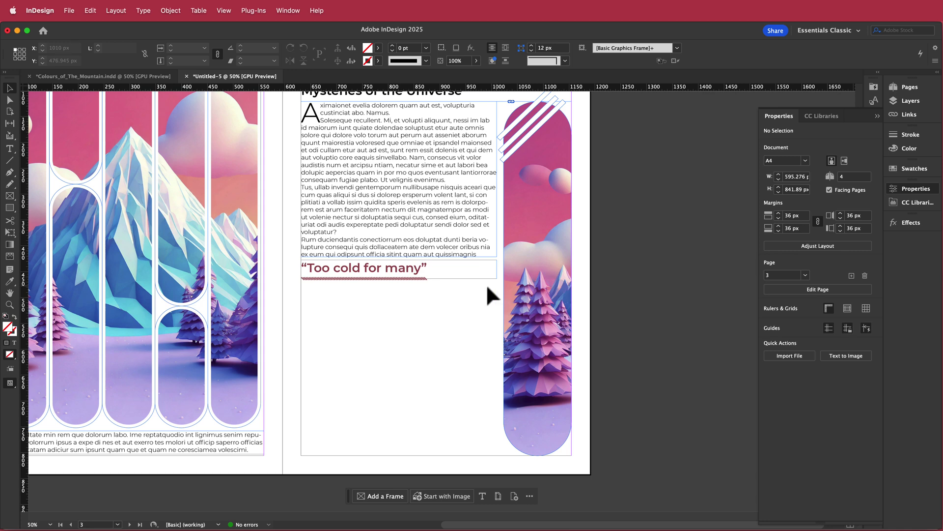
pyautogui.click(361, 133)
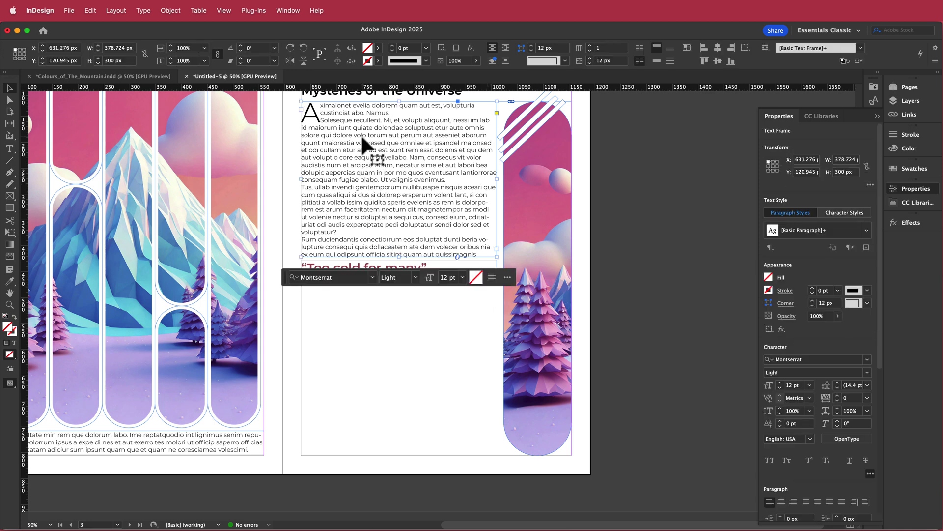
pyautogui.moveTo(361, 134); pyautogui.dragTo(363, 307)
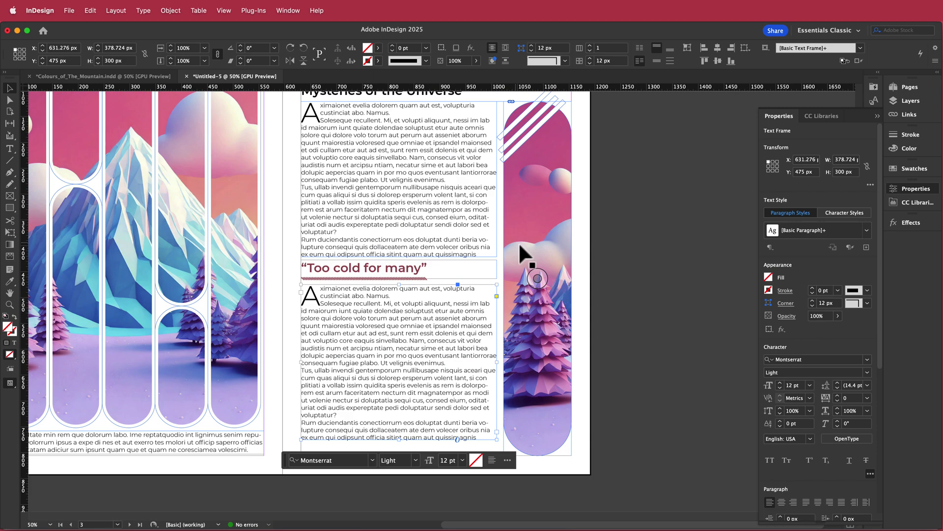
pyautogui.click(167, 13)
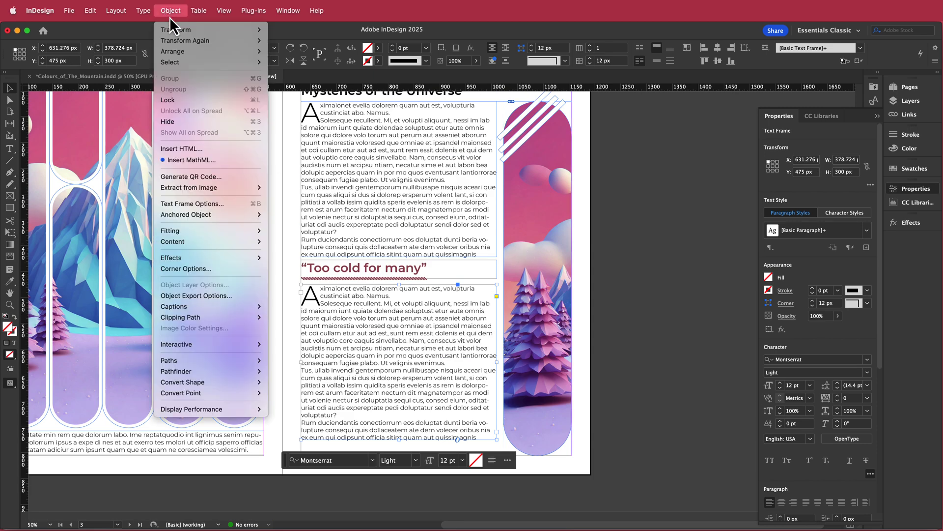
pyautogui.click(213, 201)
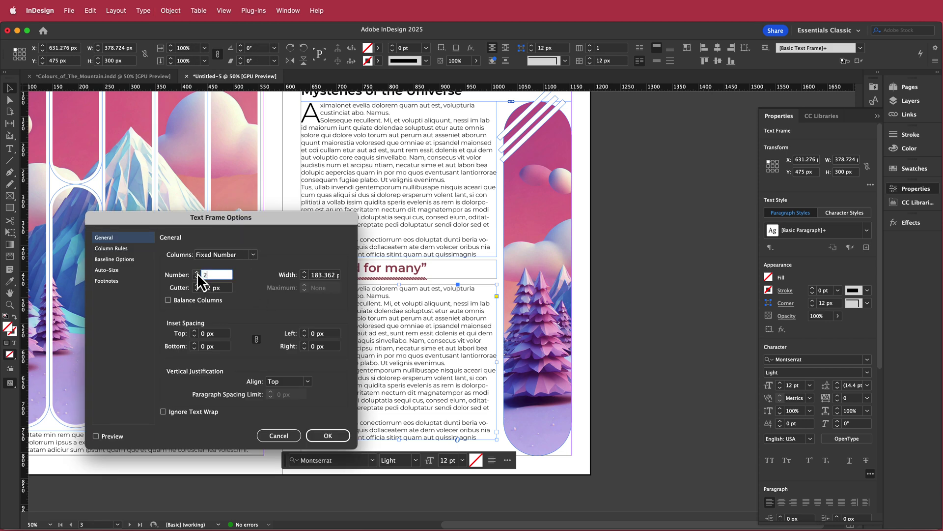
pyautogui.click(329, 436)
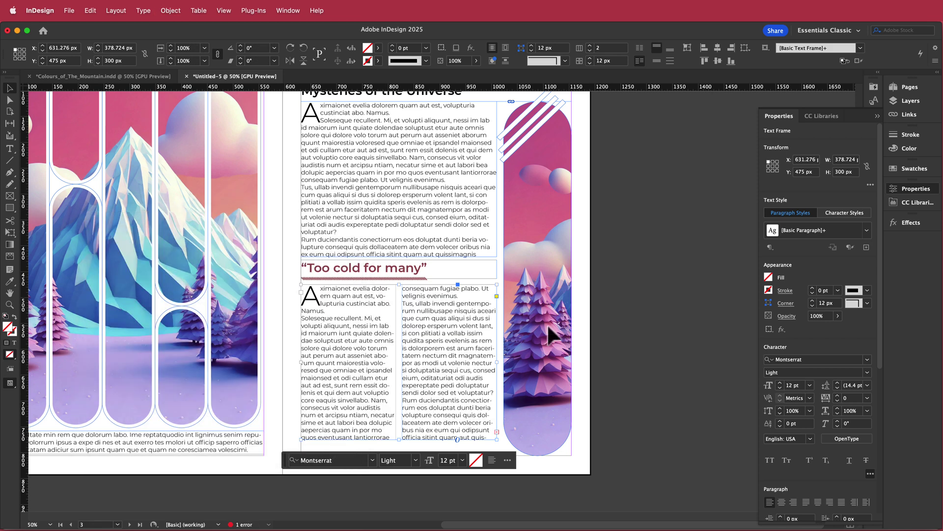
# Step: Delete the overflowing text at the end of the two-column frame so that it ends with "aut."
pyautogui.doubleClick(473, 422)
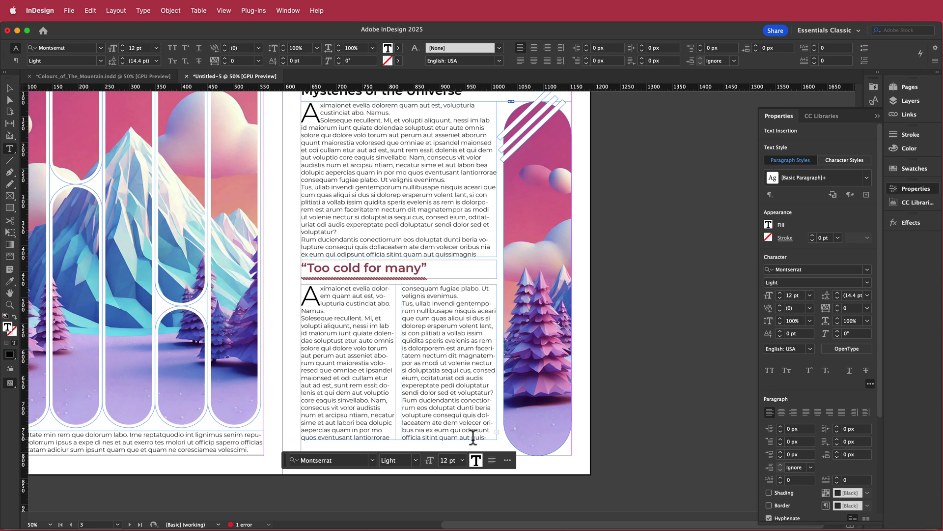
pyautogui.press('BackSpace')
pyautogui.press('BackSpace')
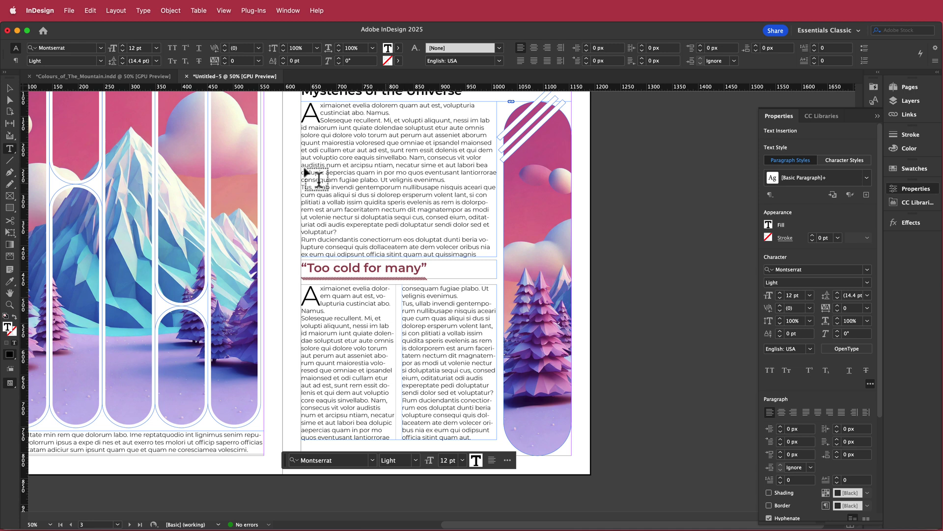
# Step: Check the whole spread in preview mode with nothing selected
pyautogui.click(9, 88)
pyautogui.press('space')
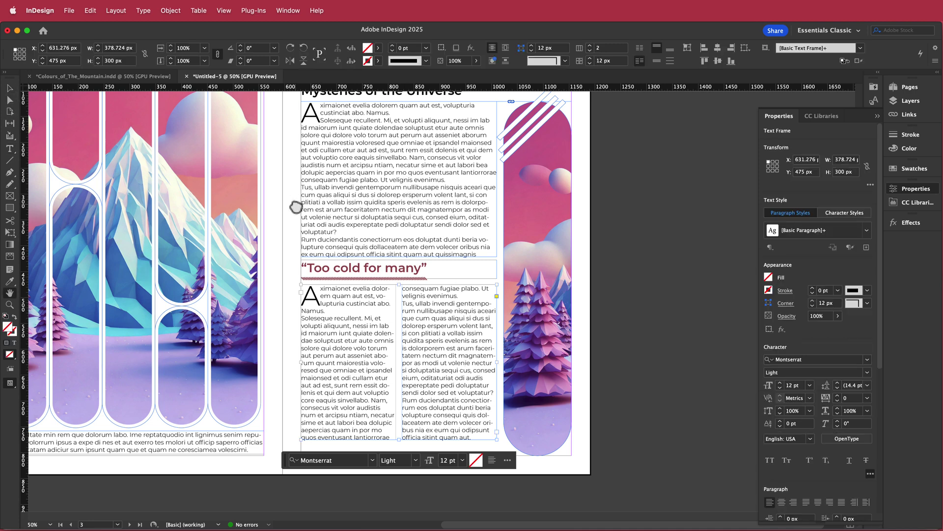
pyautogui.moveTo(295, 206); pyautogui.dragTo(400, 256)
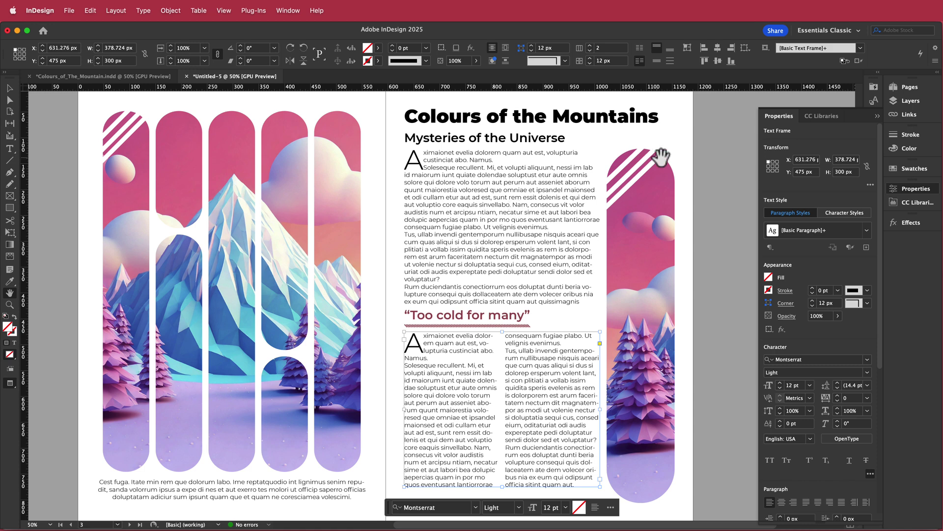
pyautogui.click(42, 138)
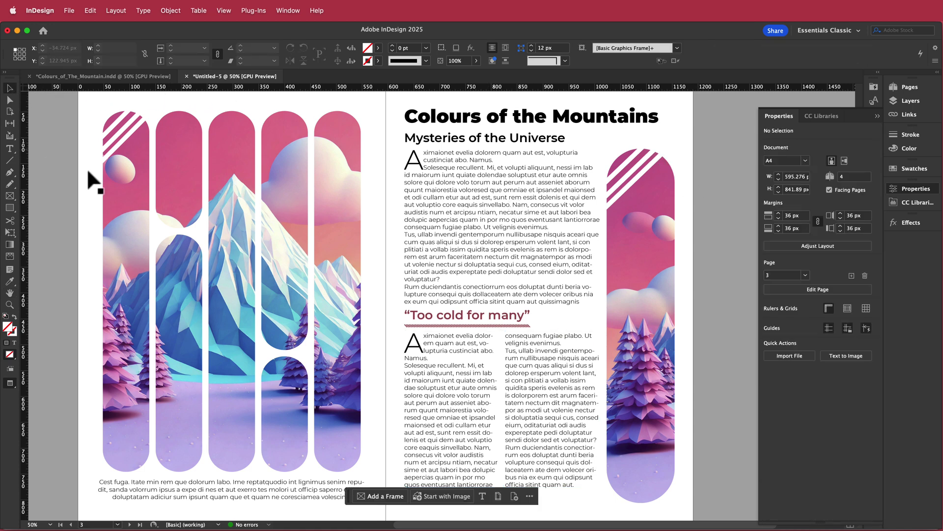